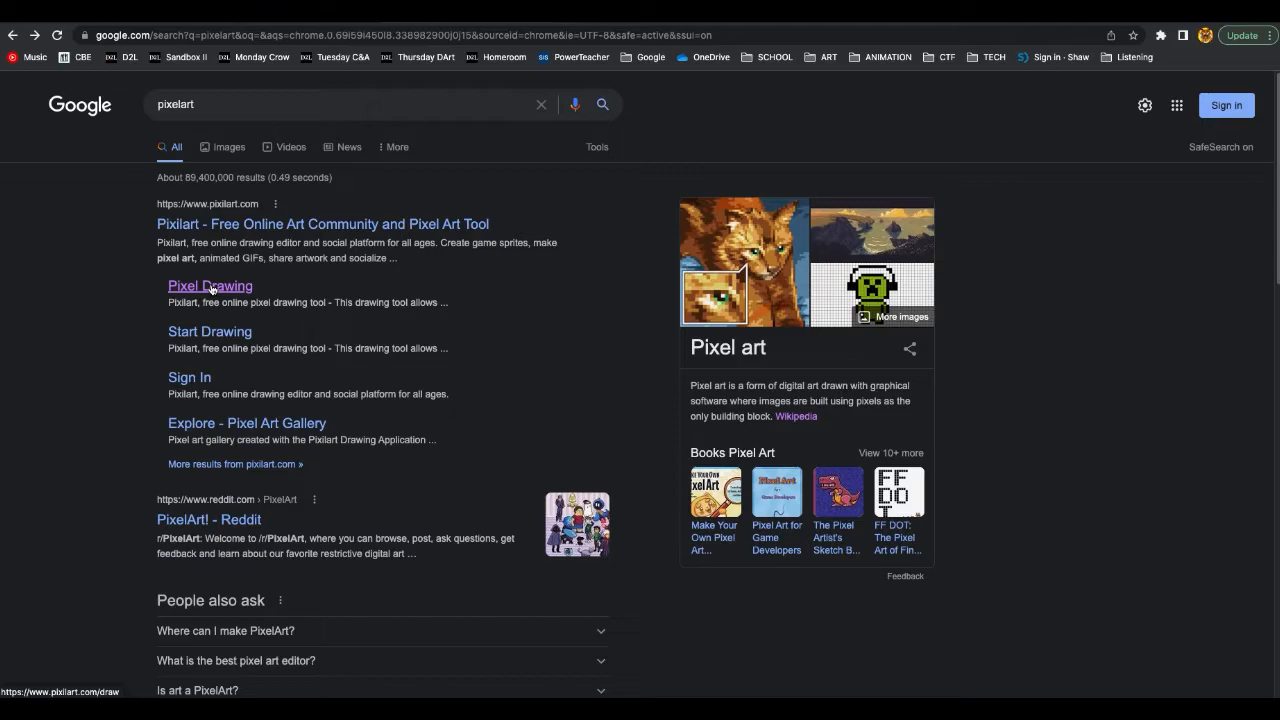
Open Pixilart's pixel drawing tool from the search results and start a new blank 32x32 drawing, dismissing the advertisement
click(211, 289)
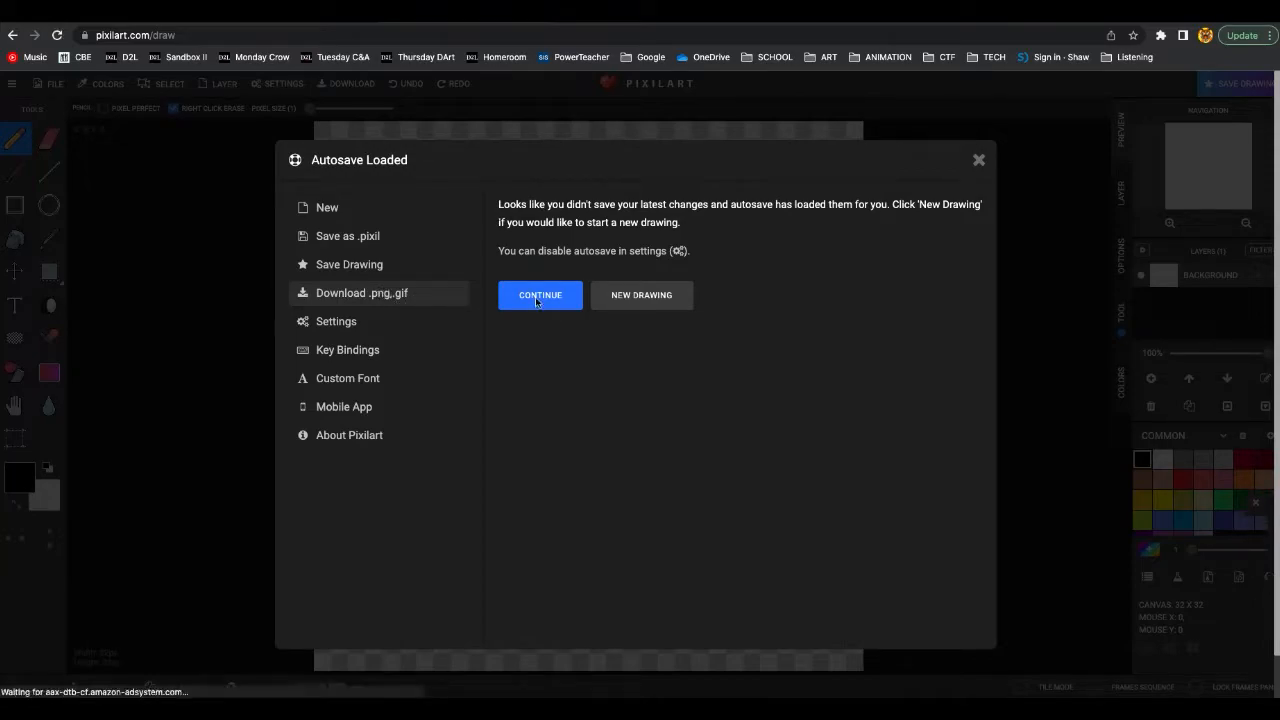
click(639, 300)
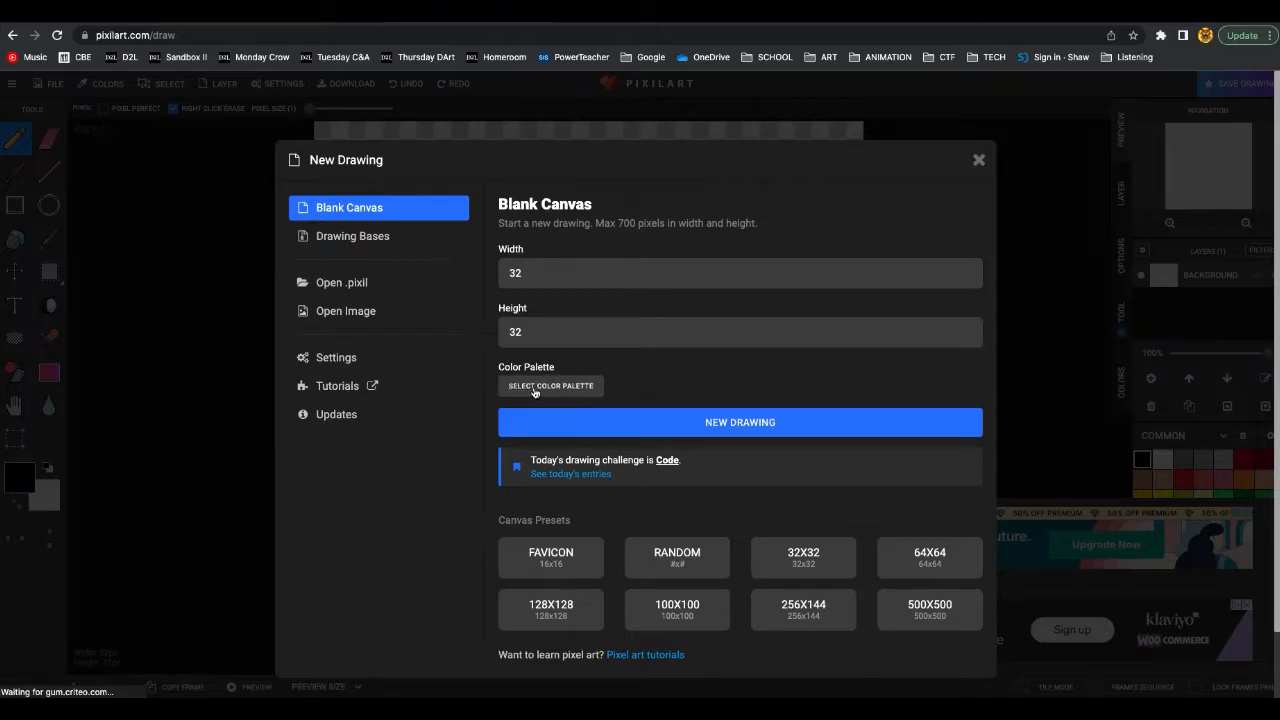
click(799, 553)
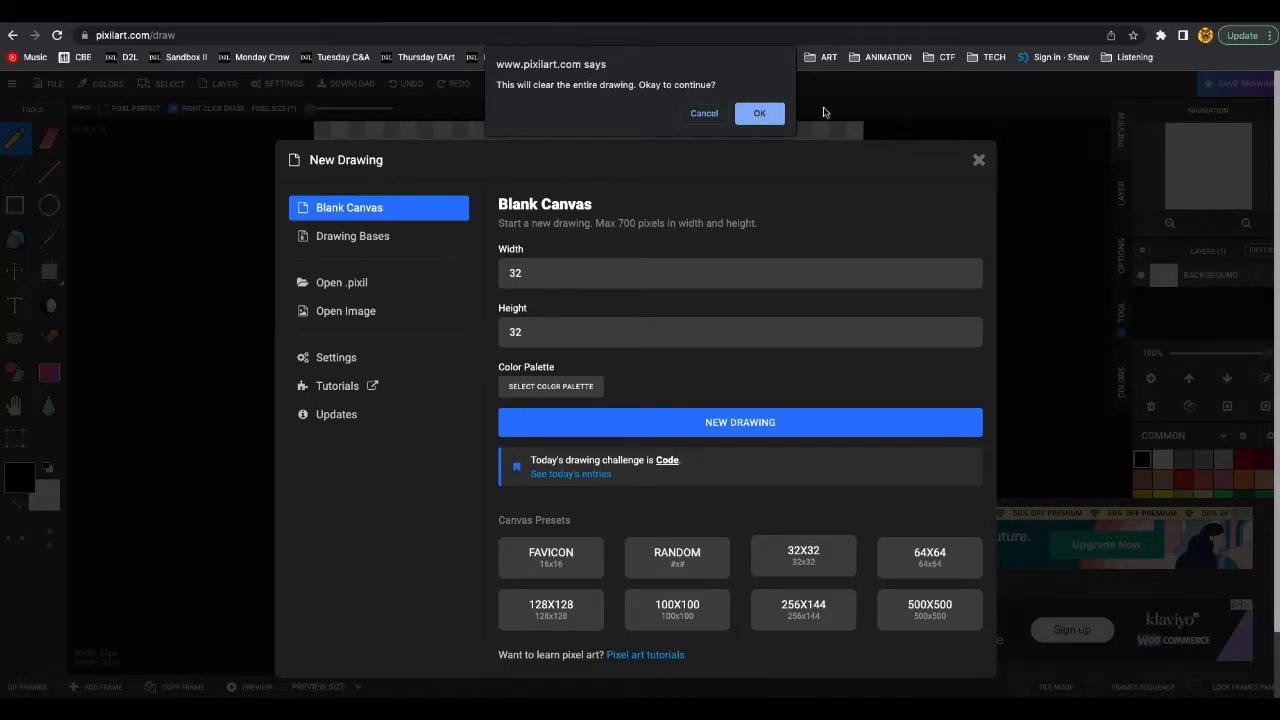
click(760, 114)
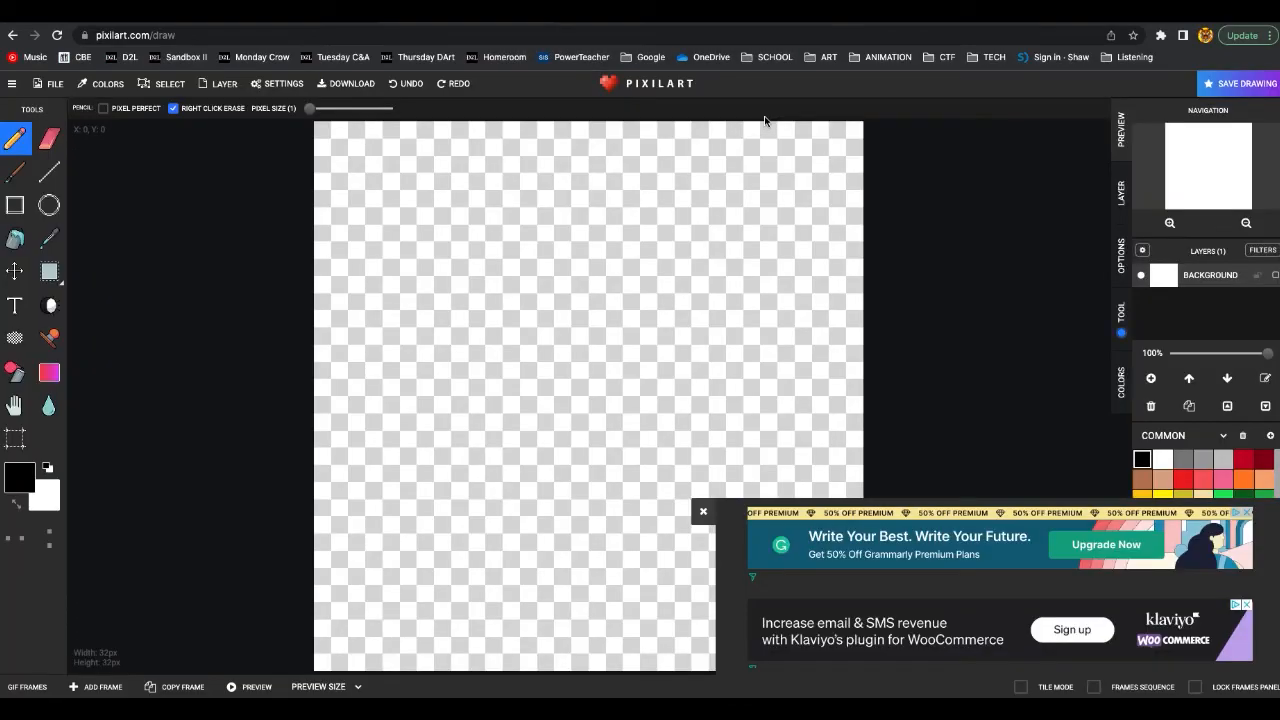
click(703, 511)
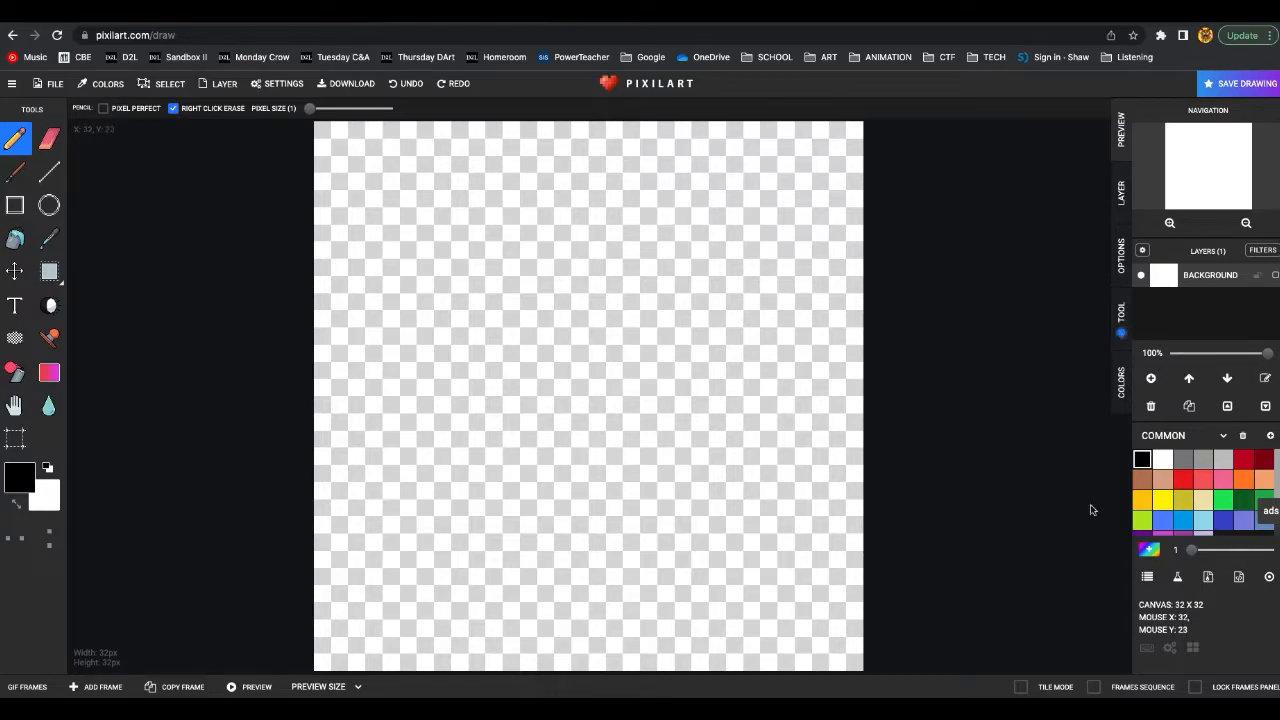
Pencil five purple hooks along the canvas's top edge, each three pixels wide with one pixel below its right end, spaced one pixel apart
scroll(1162, 509, down, 1)
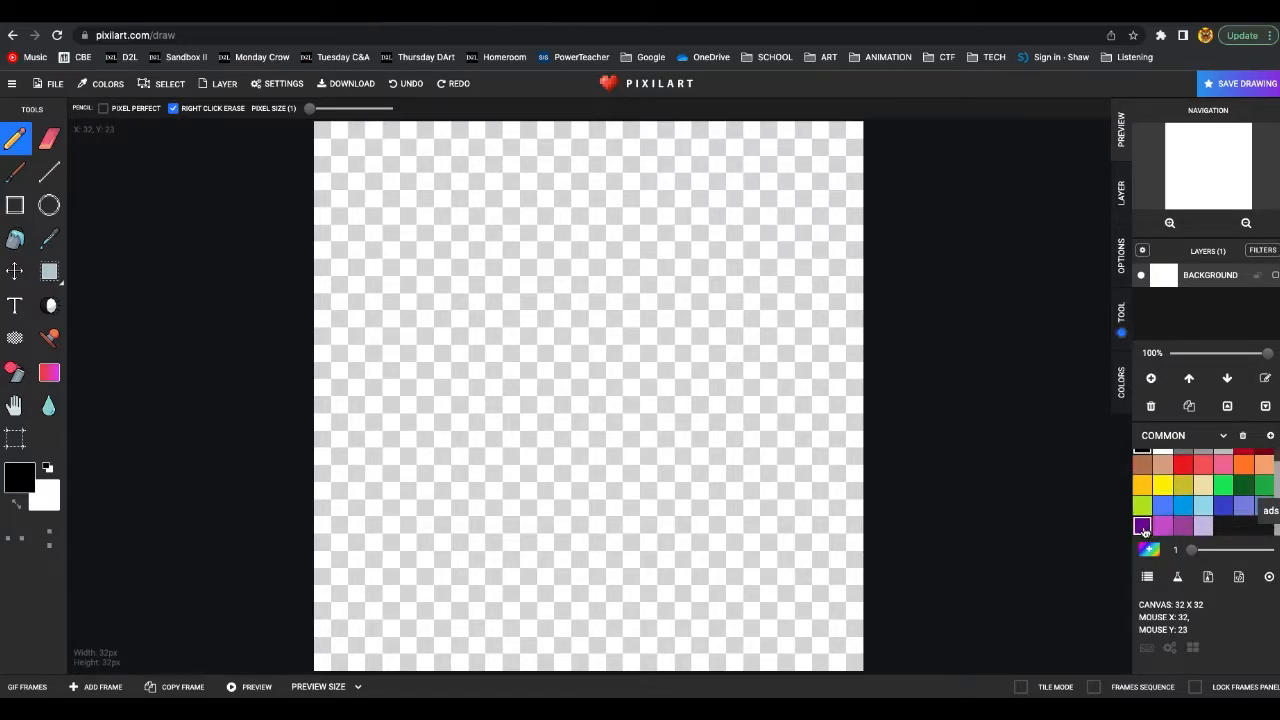
click(1142, 527)
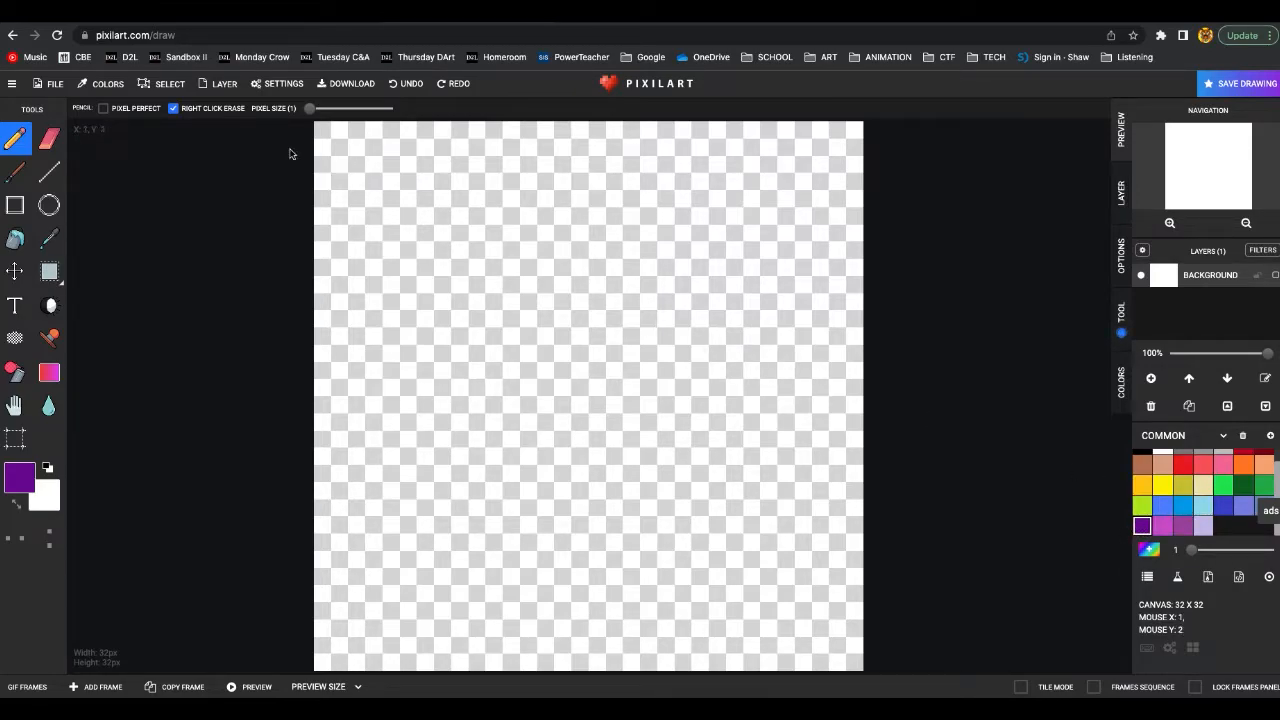
click(324, 131)
click(356, 131)
click(357, 147)
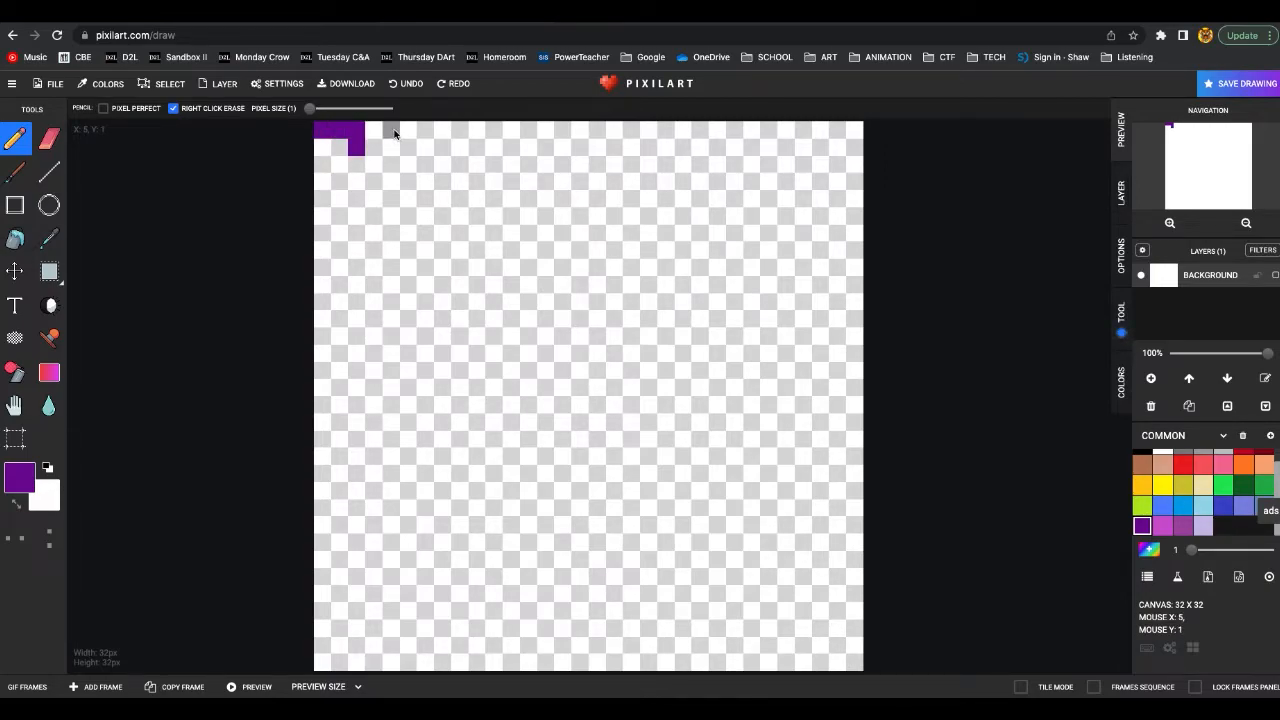
mouse_move(393, 133)
mouse_down()
mouse_move(428, 153)
mouse_move(465, 129)
mouse_move(498, 131)
mouse_move(495, 150)
mouse_move(562, 134)
mouse_up()
click(424, 146)
click(494, 146)
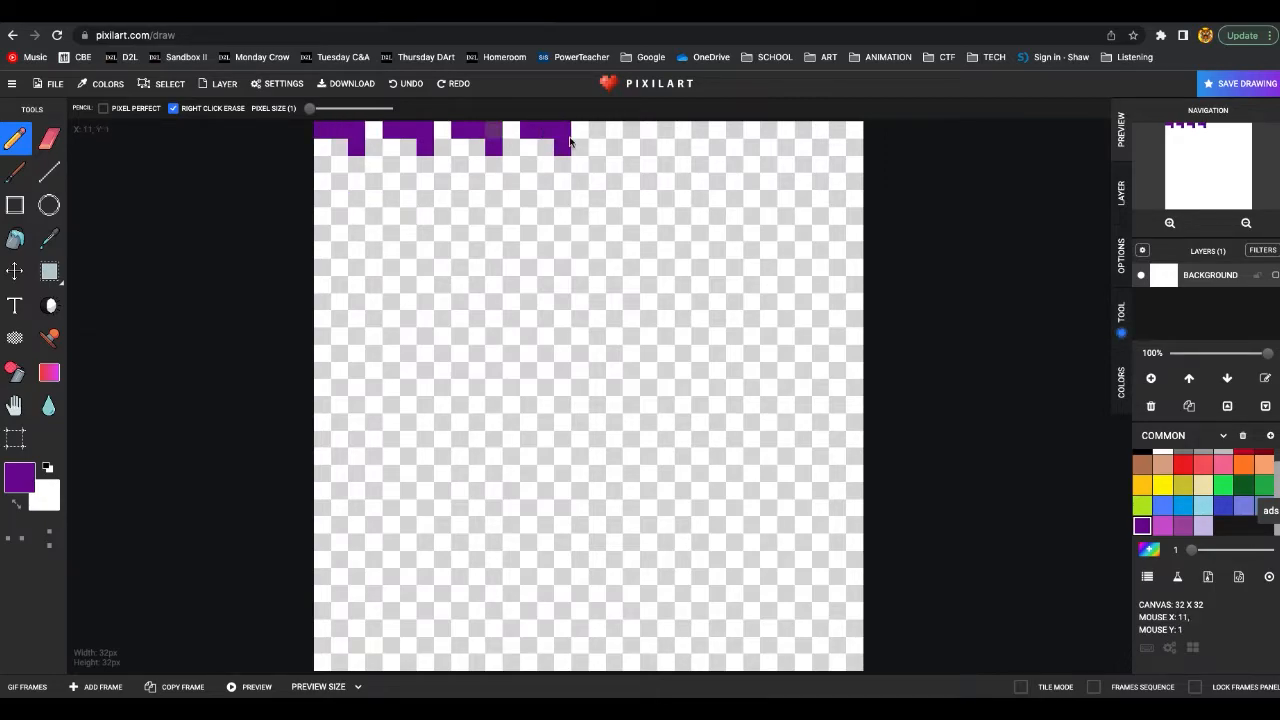
click(598, 130)
drag(622, 134, 629, 141)
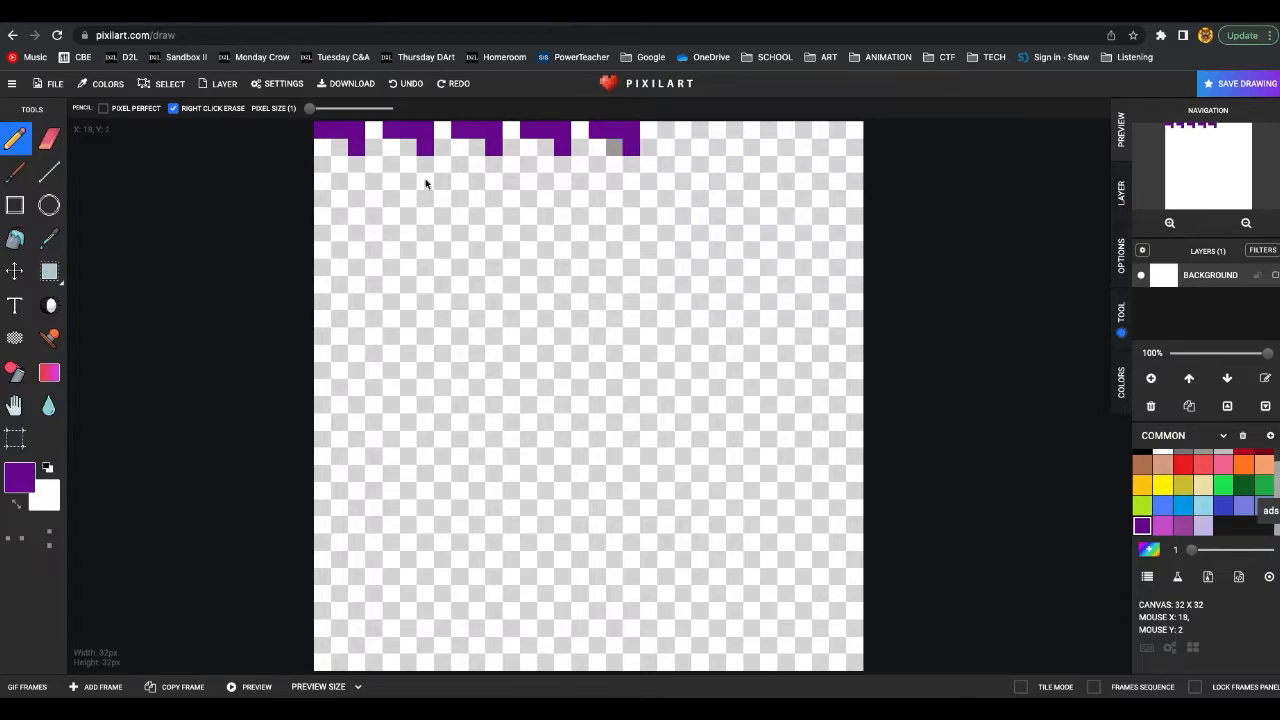
Copy the five purple hooks and place the duplicate beside them so the hook pattern spans the full canvas width
click(49, 271)
drag(298, 127, 654, 187)
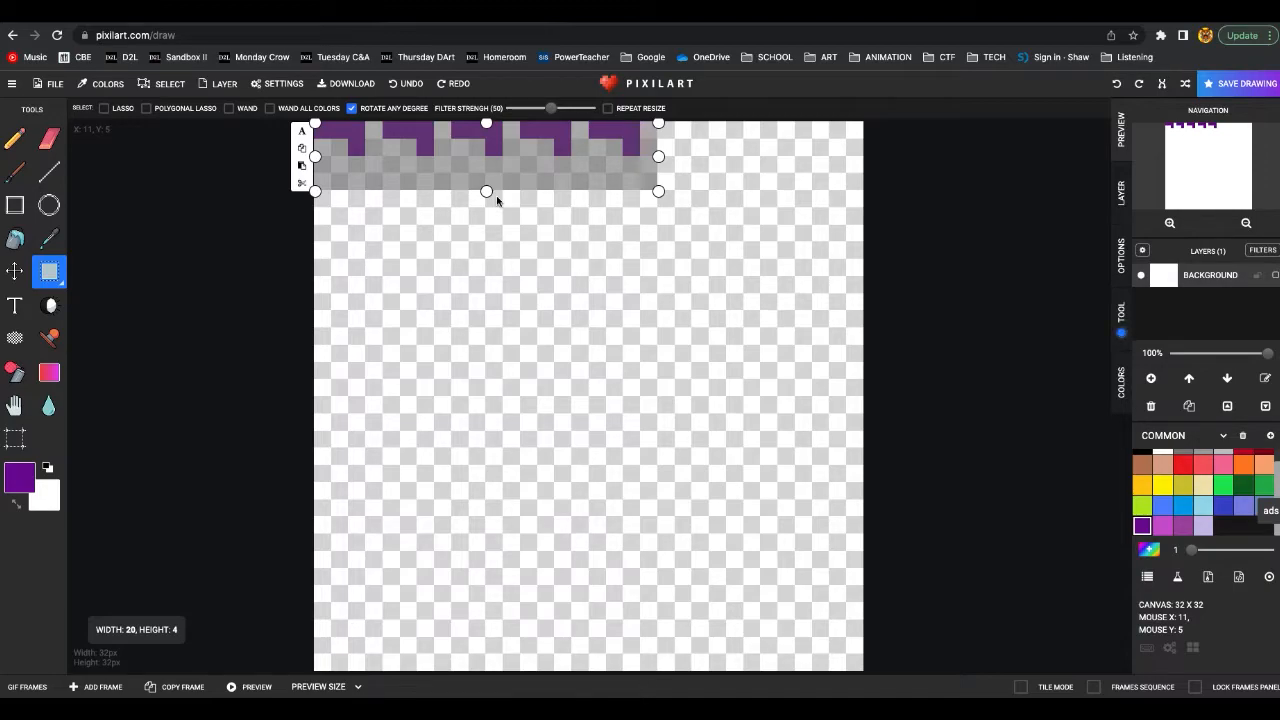
click(496, 198)
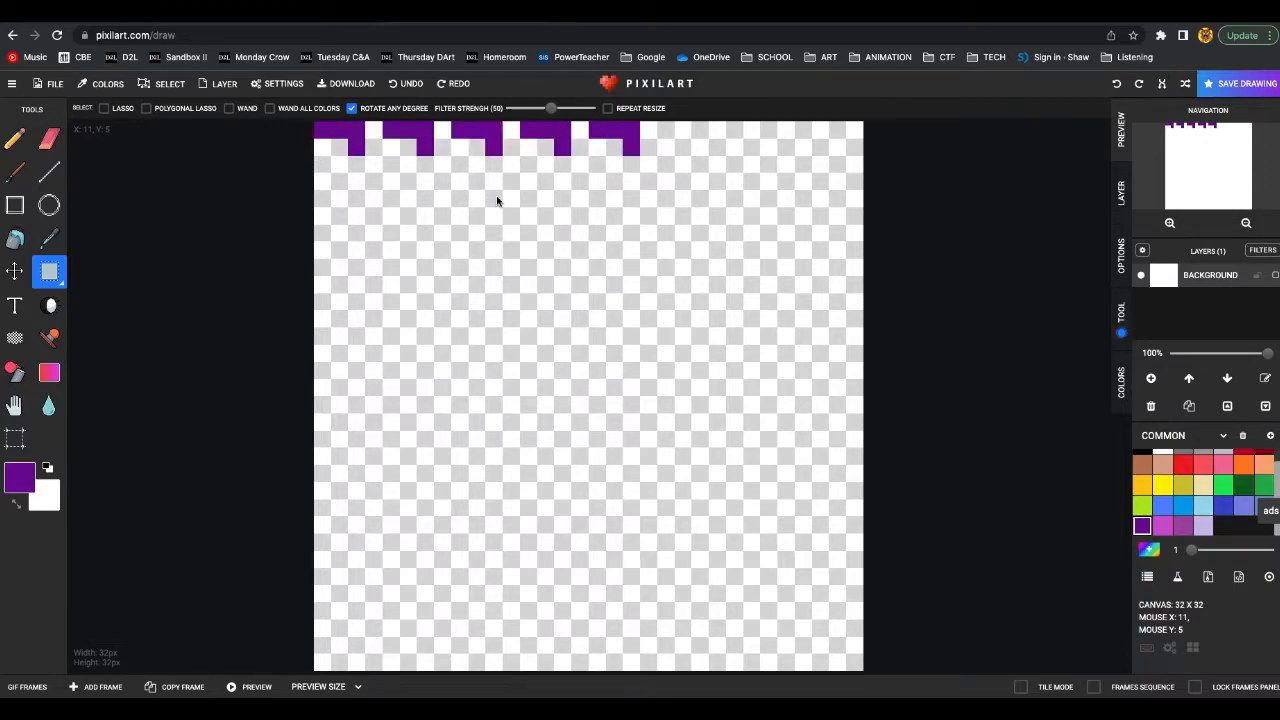
key(ctrl+v)
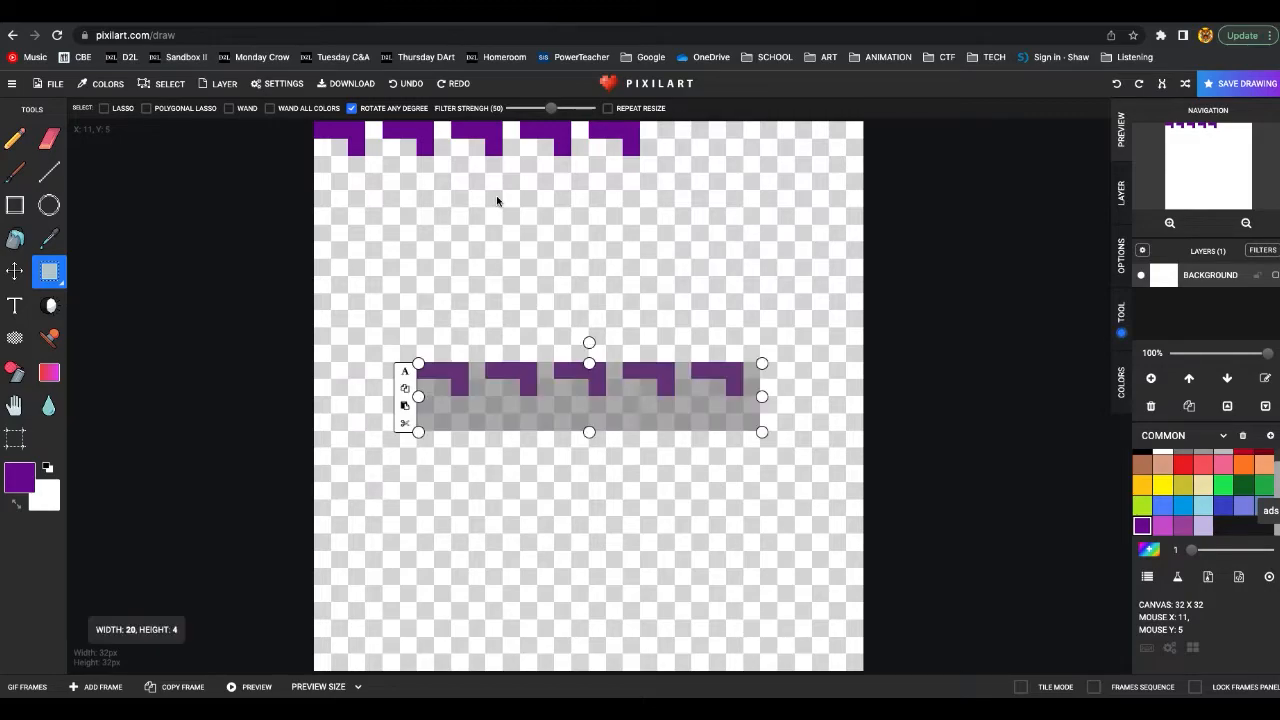
drag(549, 408, 783, 171)
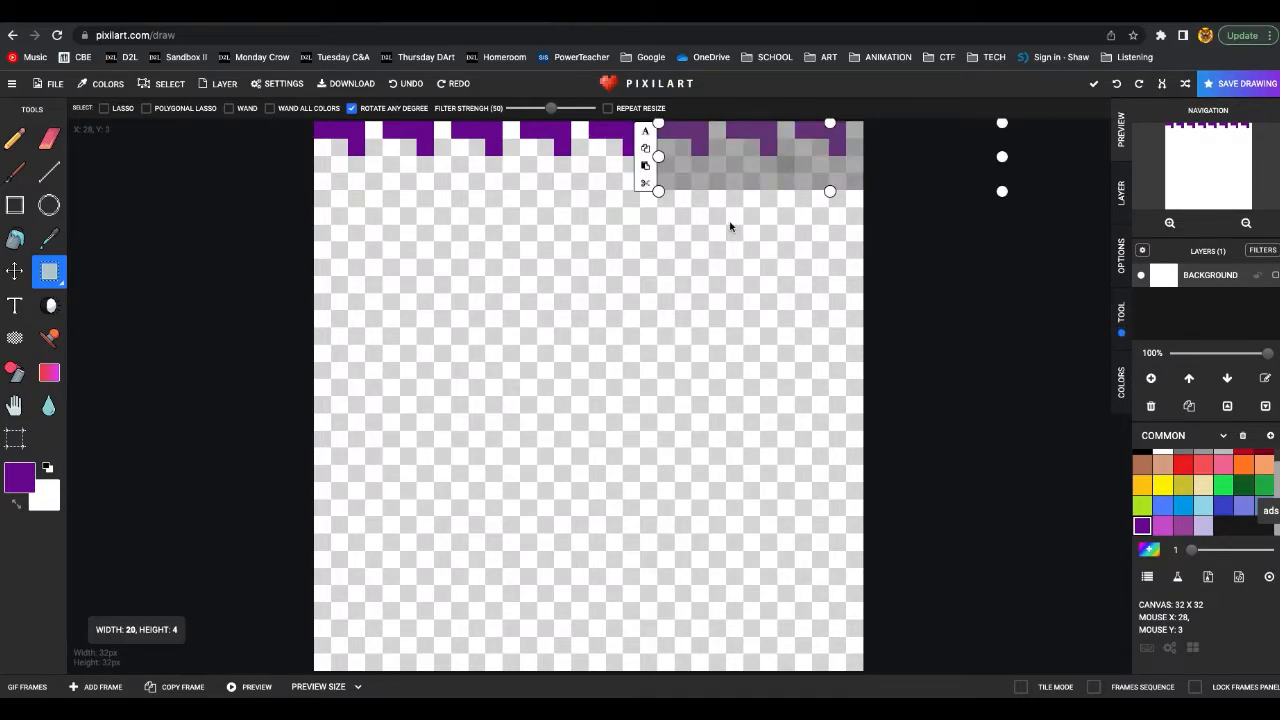
click(574, 304)
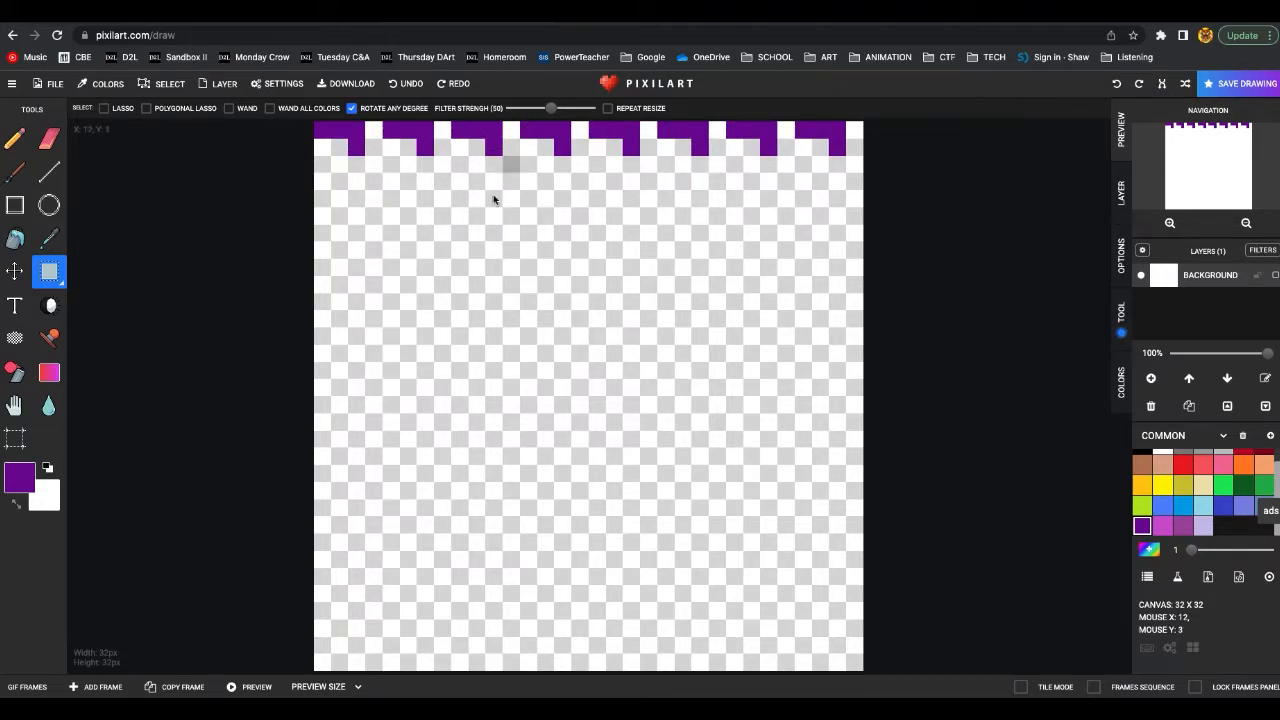
Pencil a pink pixel beneath the middle pixel of each of the eight purple hooks, and dismiss the advertisement
click(1224, 466)
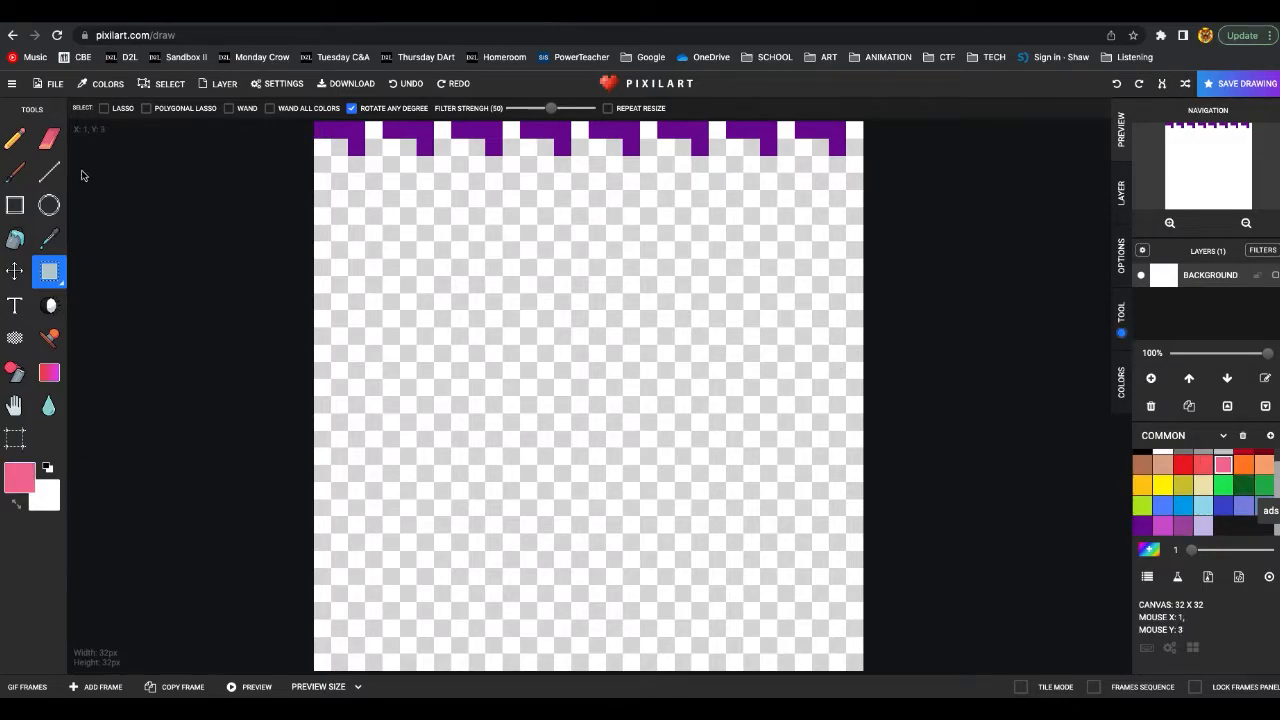
click(15, 140)
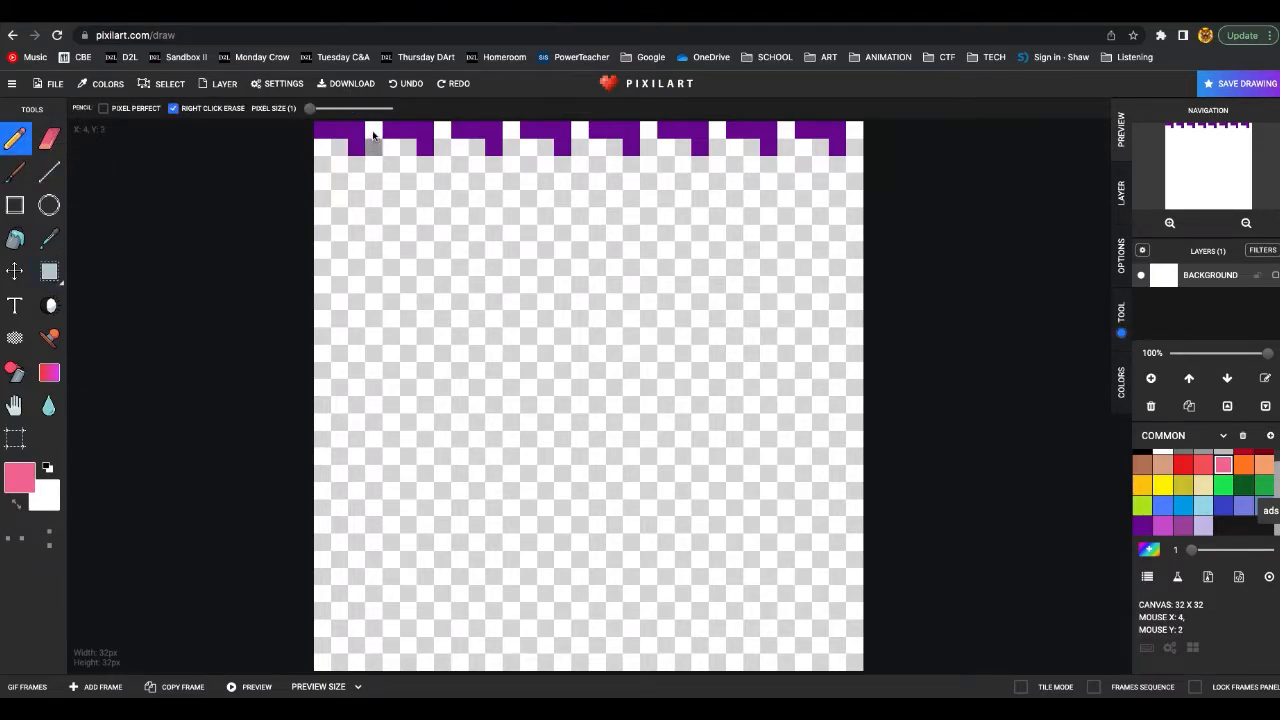
click(339, 148)
click(408, 148)
click(477, 148)
click(545, 148)
click(614, 148)
click(682, 148)
click(751, 148)
click(820, 148)
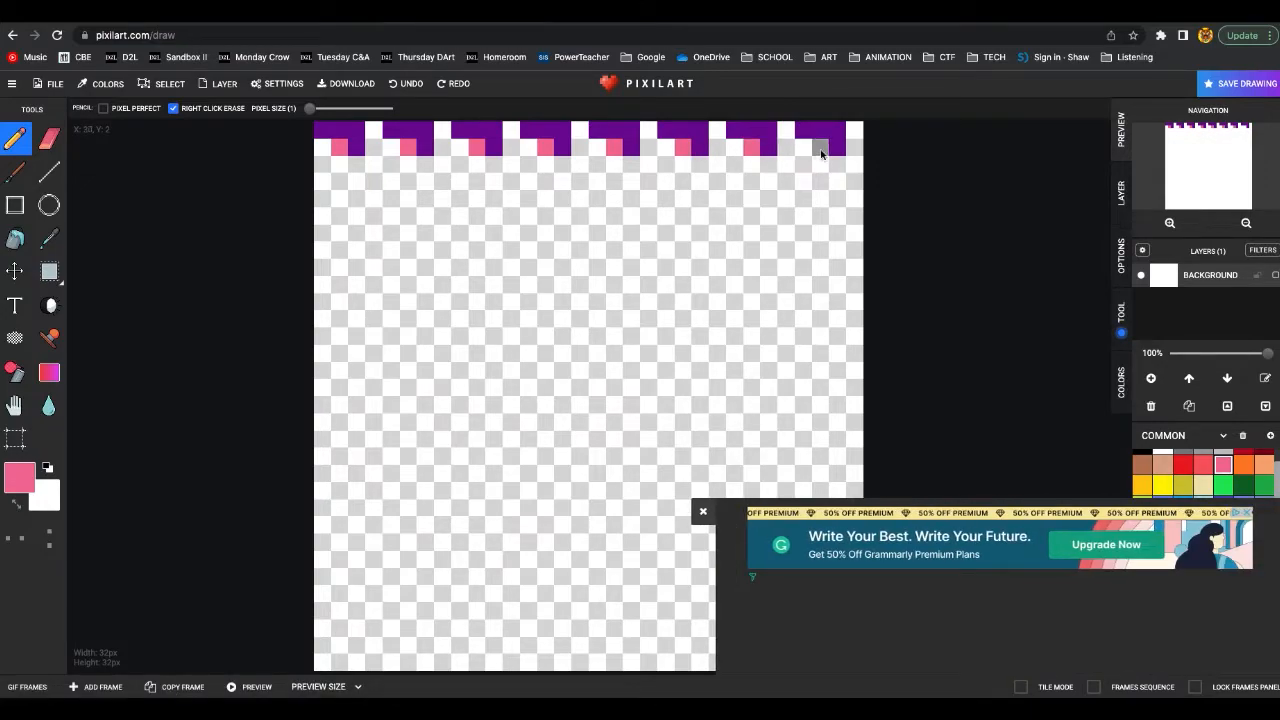
click(703, 513)
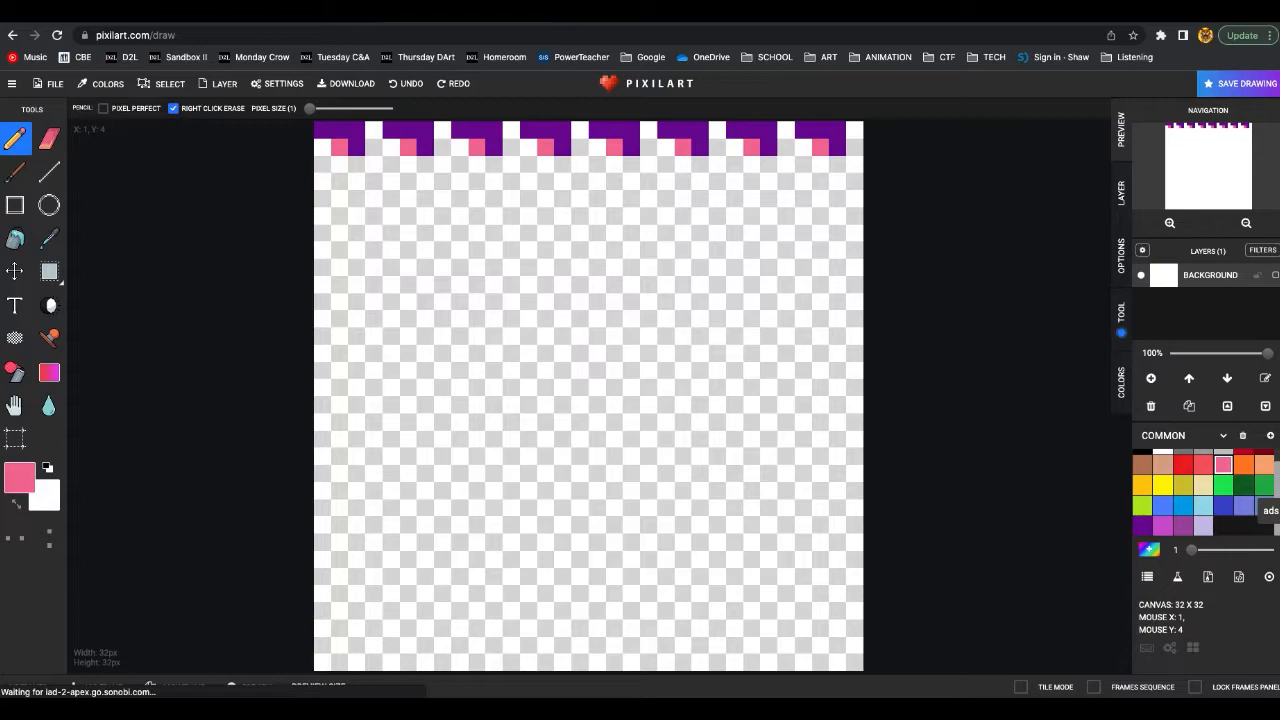
Fill all remaining empty pixels in the top two rows between the purple and pink shapes with blue
click(1183, 506)
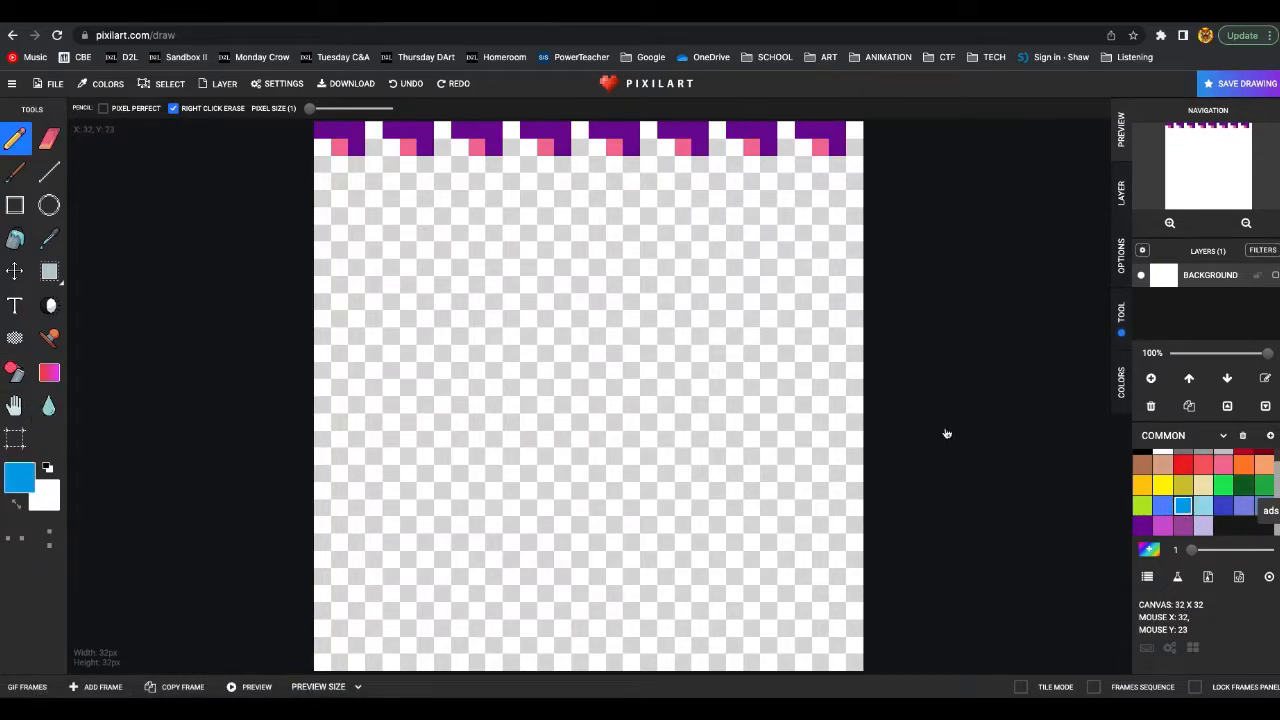
click(322, 147)
click(373, 130)
click(373, 147)
click(390, 147)
click(446, 130)
click(443, 147)
click(459, 147)
click(511, 129)
click(511, 147)
click(528, 147)
click(580, 130)
click(580, 147)
click(597, 147)
click(648, 130)
click(648, 147)
click(665, 147)
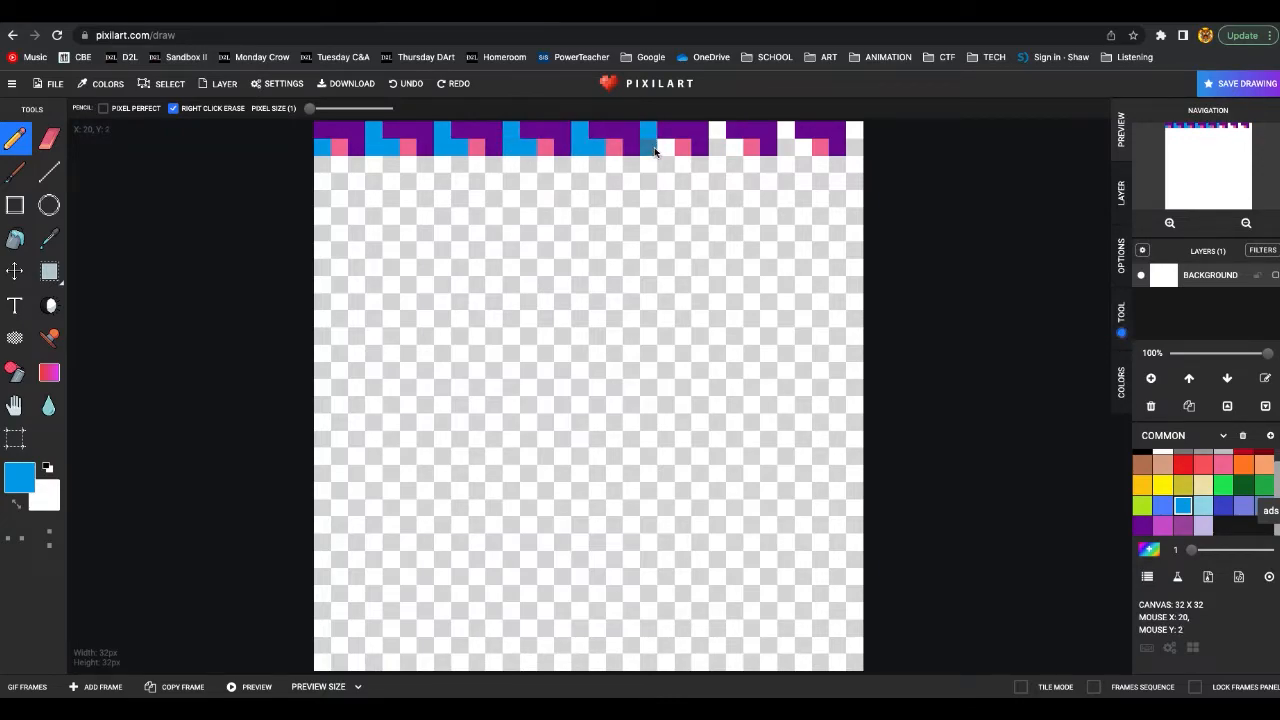
click(717, 130)
click(717, 147)
click(786, 130)
click(786, 147)
click(803, 147)
click(855, 130)
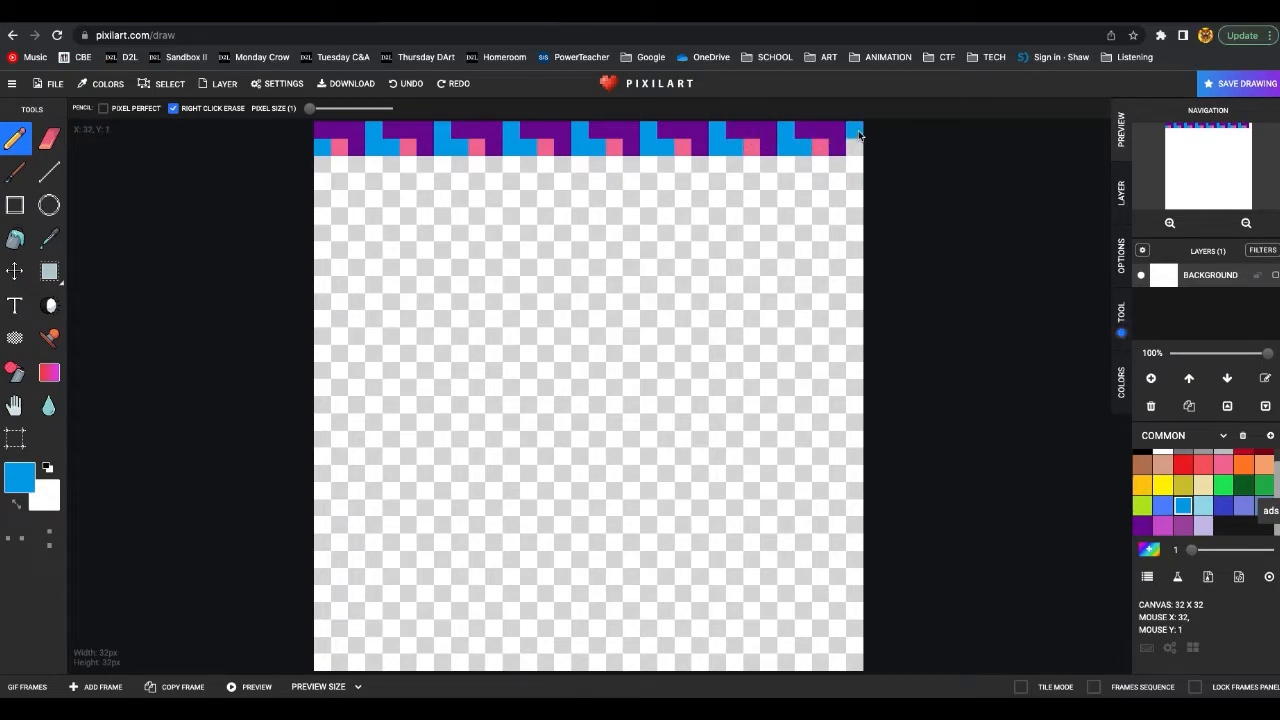
click(855, 147)
Duplicate the two-row coloured band directly below itself, offset two pixels to the right
click(49, 272)
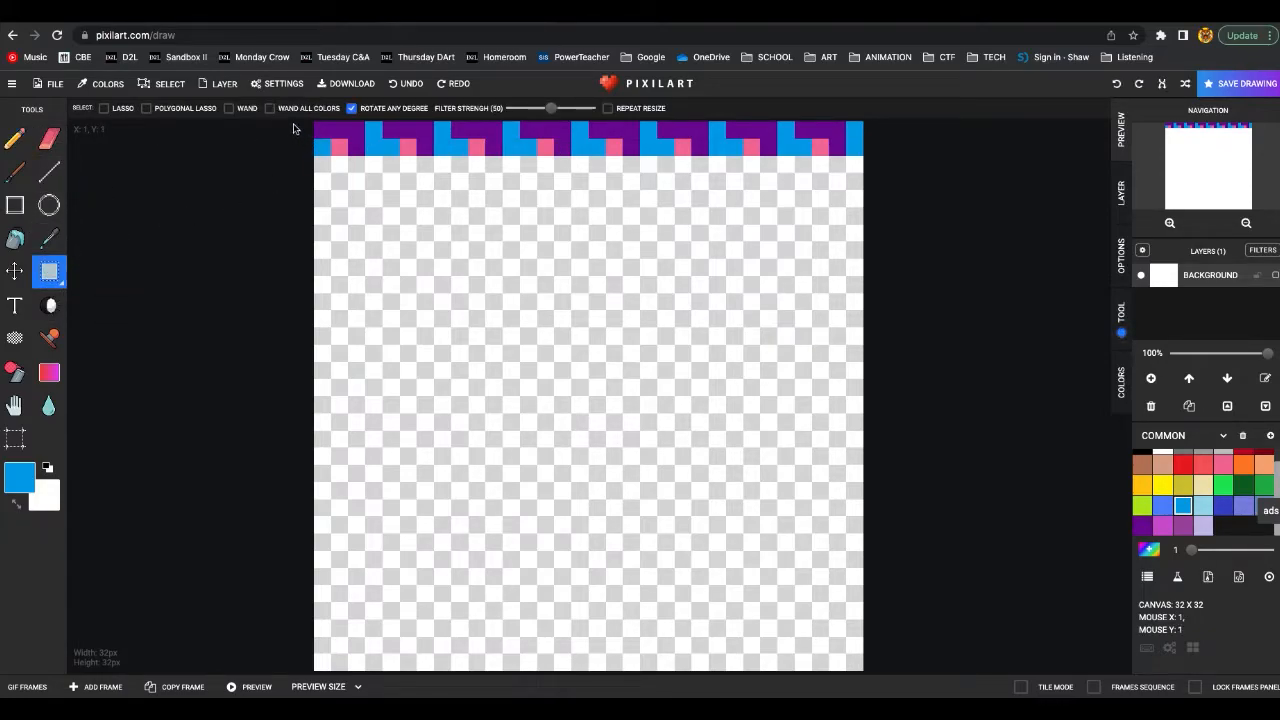
drag(327, 130, 870, 207)
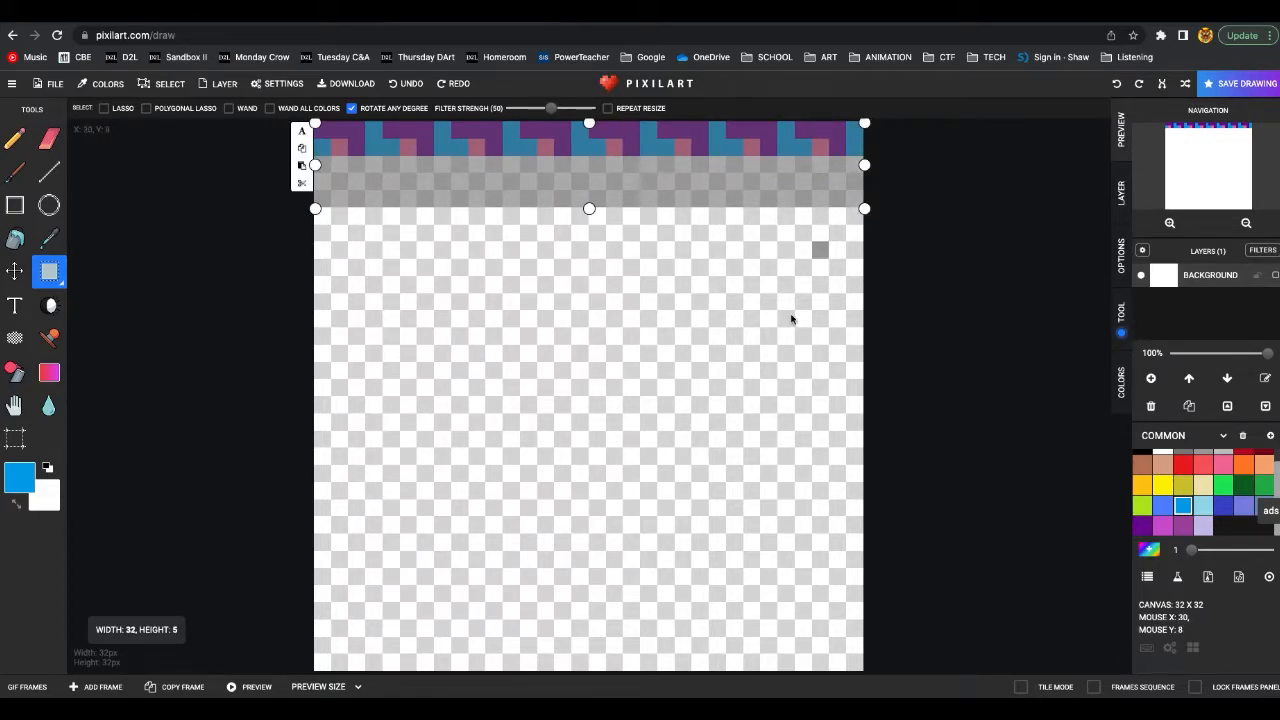
mouse_move(653, 159)
mouse_down()
mouse_move(447, 297)
mouse_move(645, 223)
mouse_move(655, 175)
mouse_move(635, 170)
mouse_up()
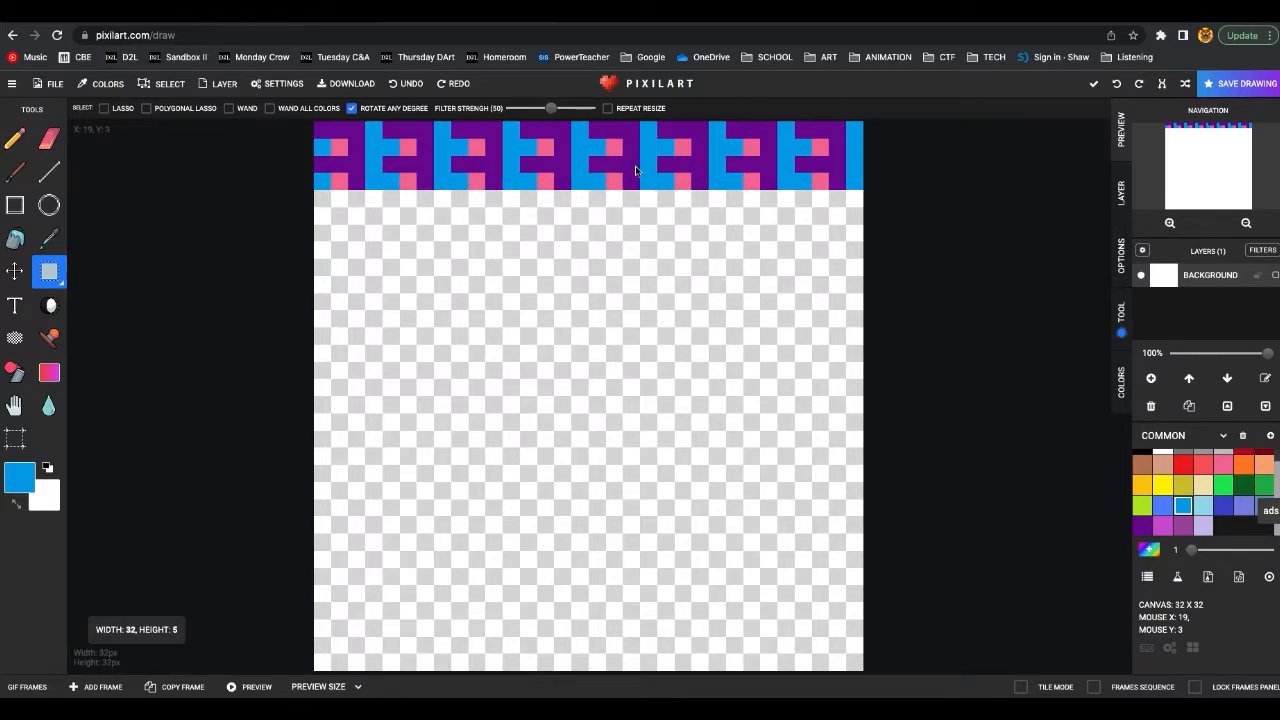
drag(635, 170, 642, 172)
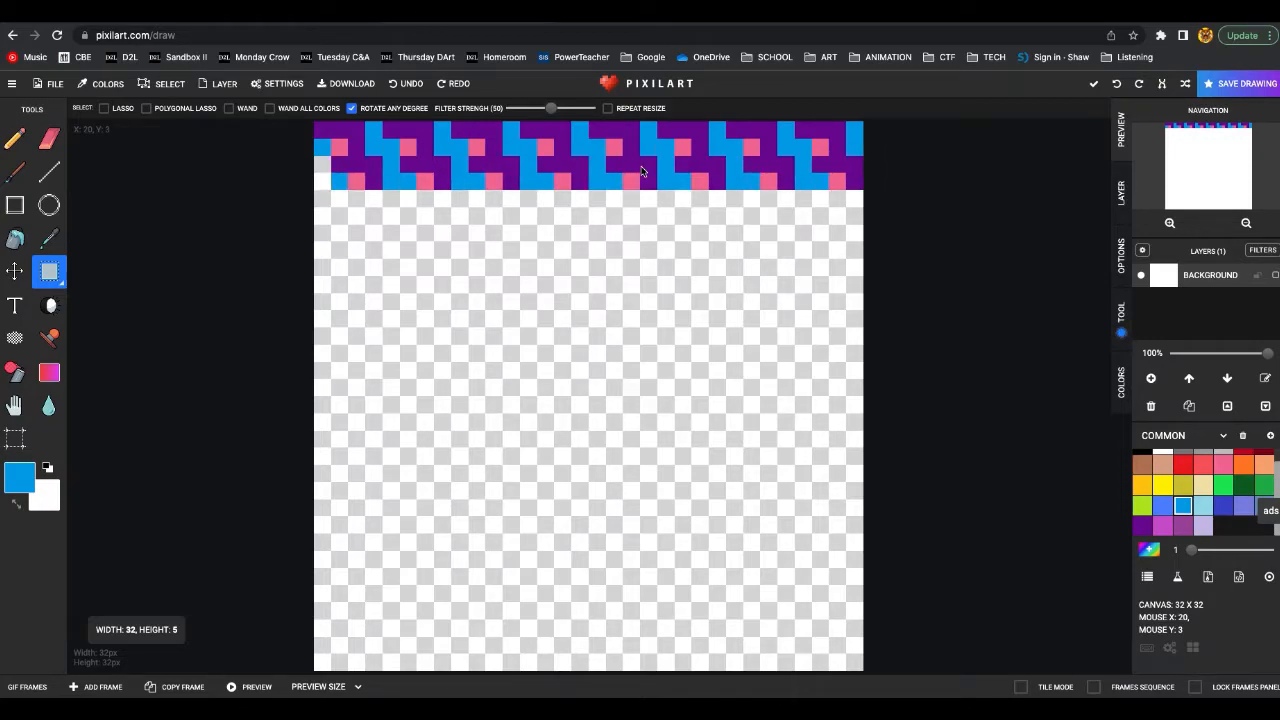
drag(652, 170, 660, 172)
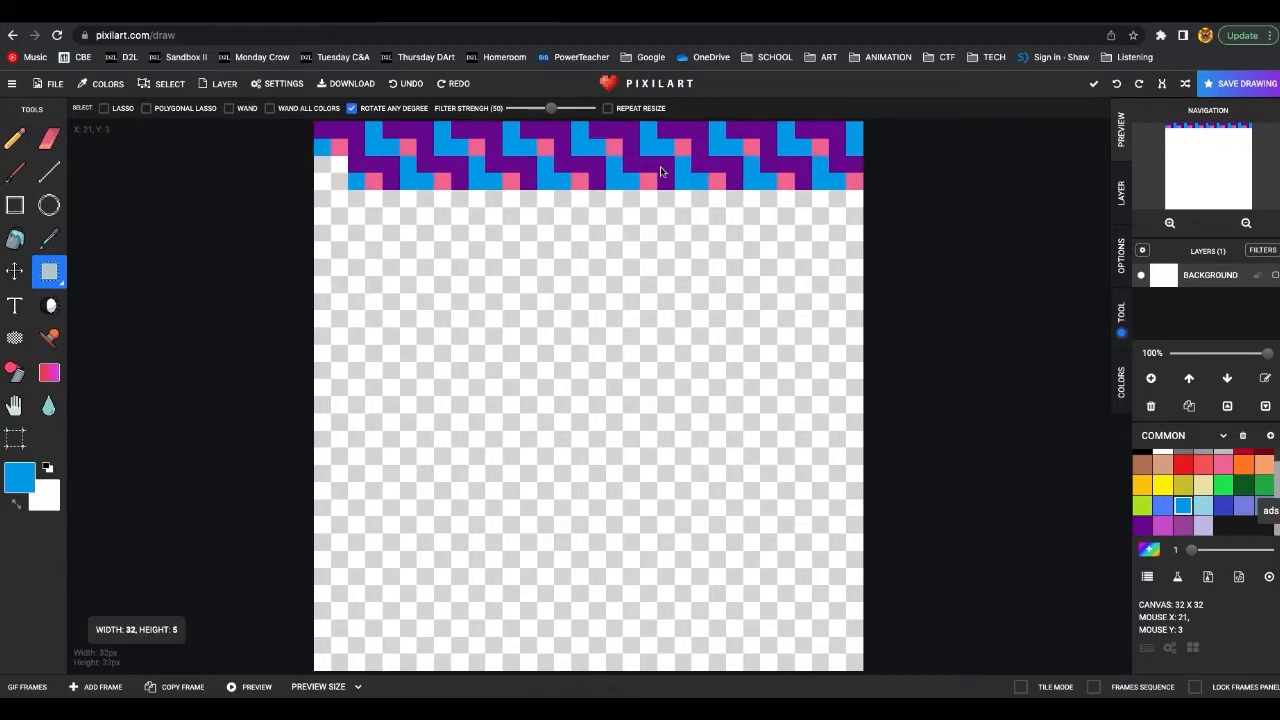
drag(661, 172, 677, 172)
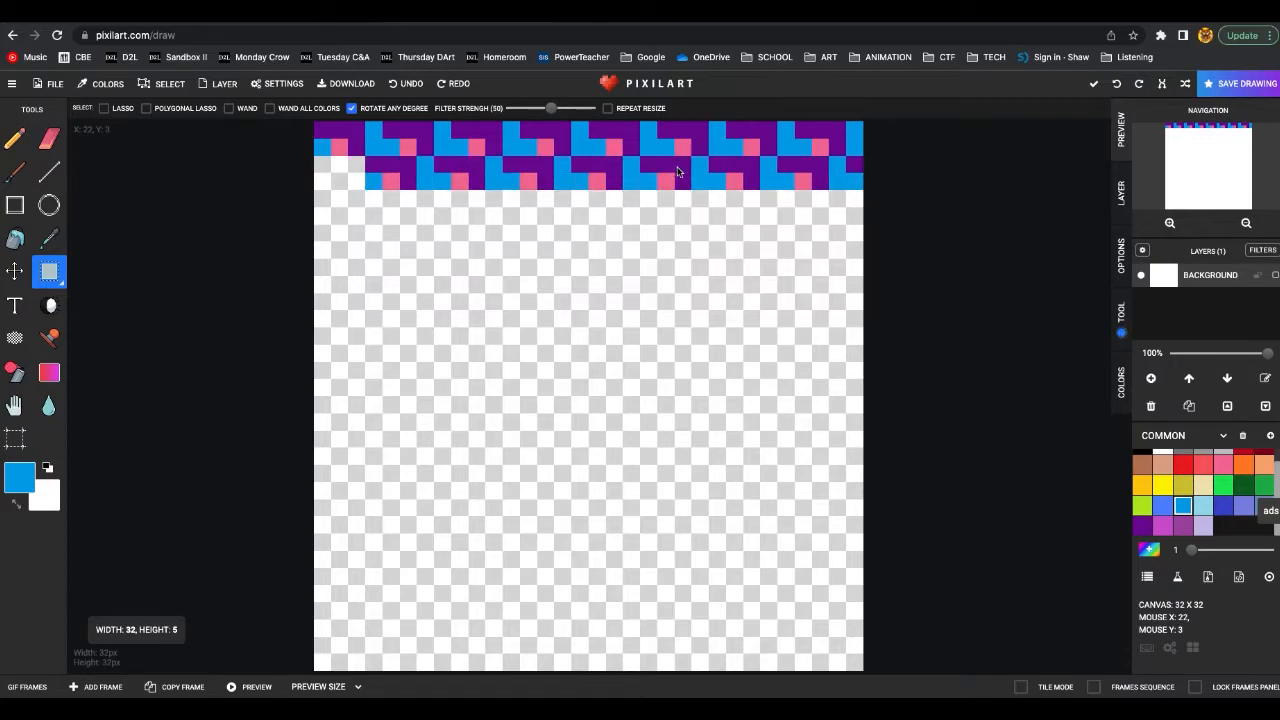
mouse_move(677, 172)
mouse_down()
mouse_move(620, 172)
mouse_move(663, 172)
mouse_up()
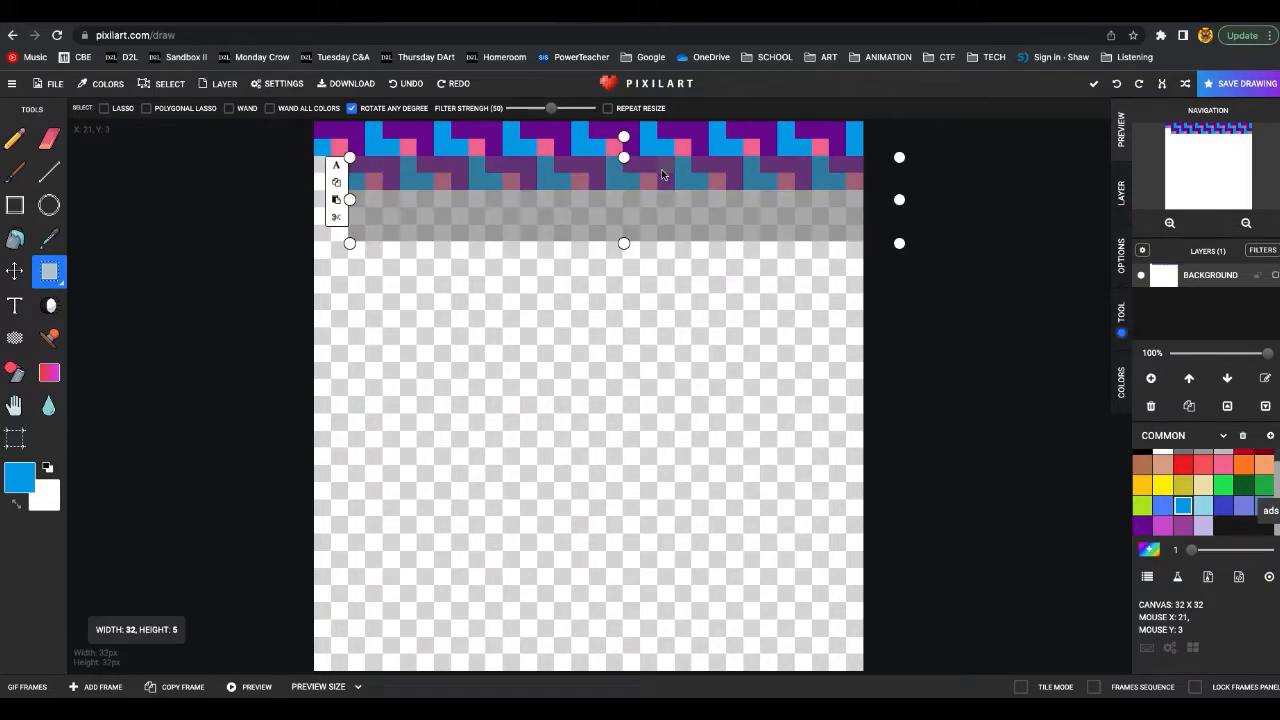
click(603, 402)
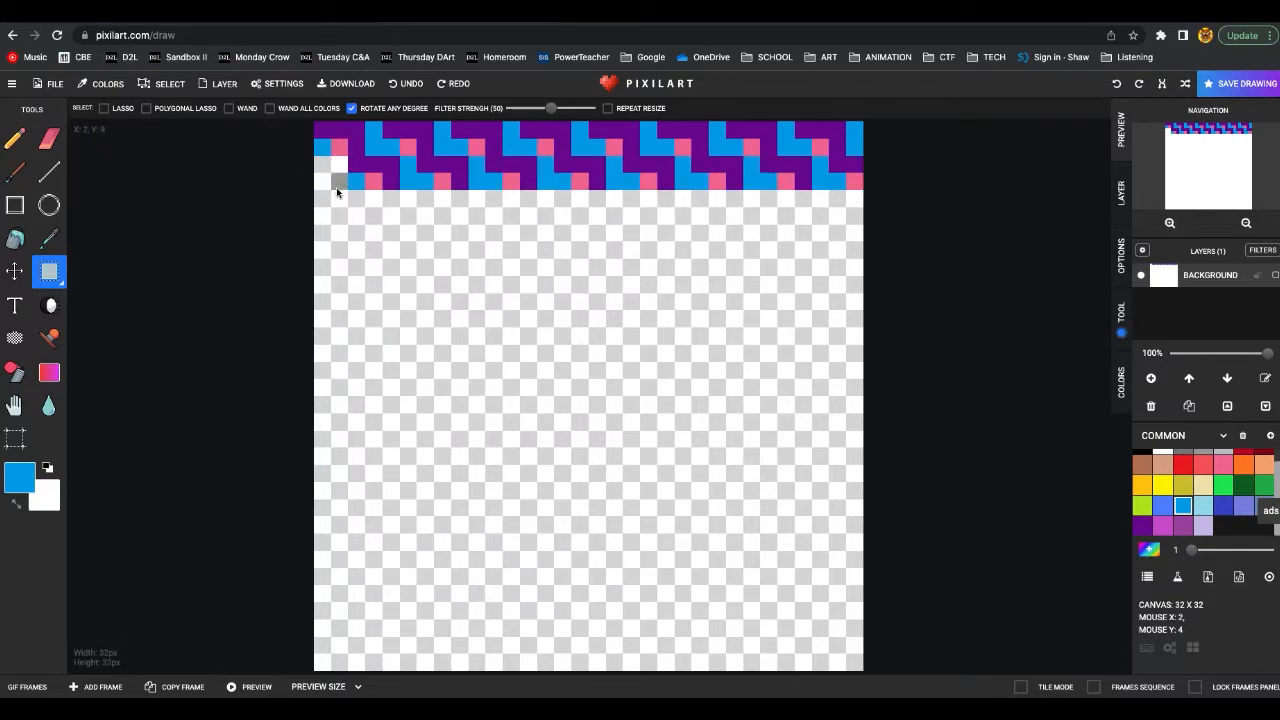
Copy the four-row pattern across the full canvas width and place the duplicate directly below it
drag(298, 131, 855, 217)
key(super+c)
key(super+v)
drag(640, 168, 457, 268)
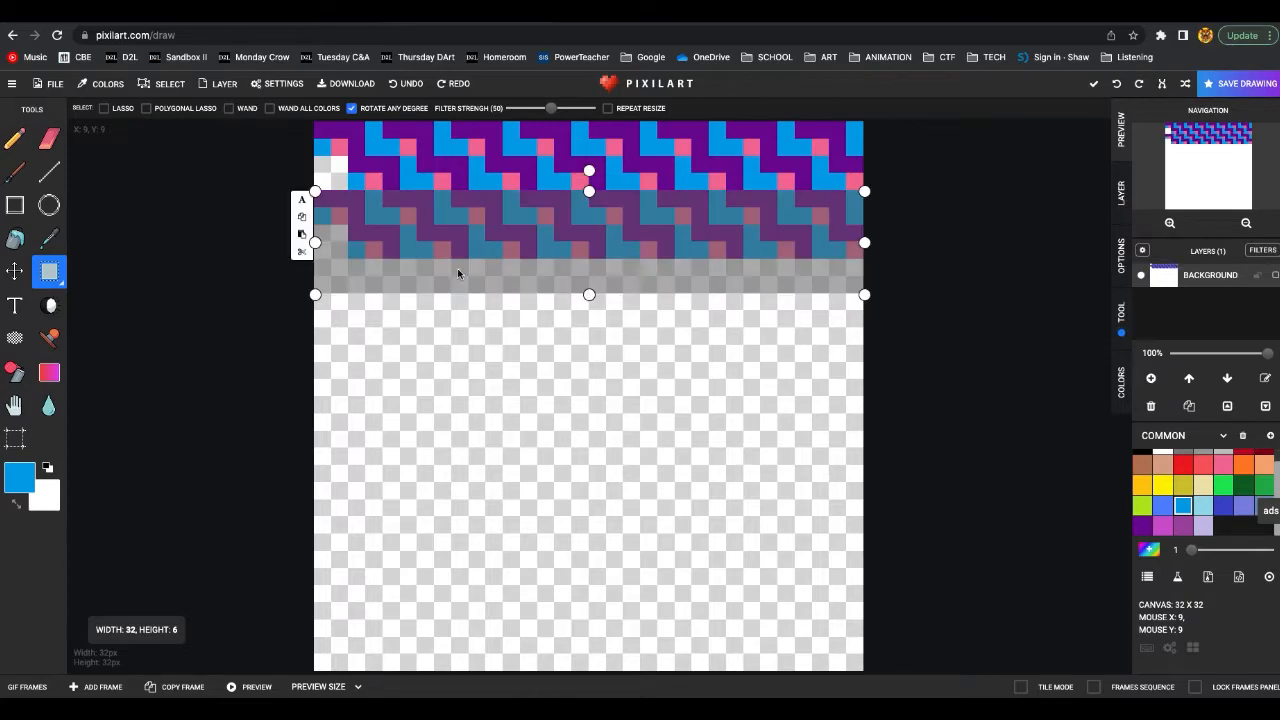
click(496, 411)
Copy the eight-row pattern and stack three duplicates below it to cover the canvas down to its lower edge
drag(320, 125, 852, 293)
key(super+c)
key(super+v)
drag(622, 178, 456, 311)
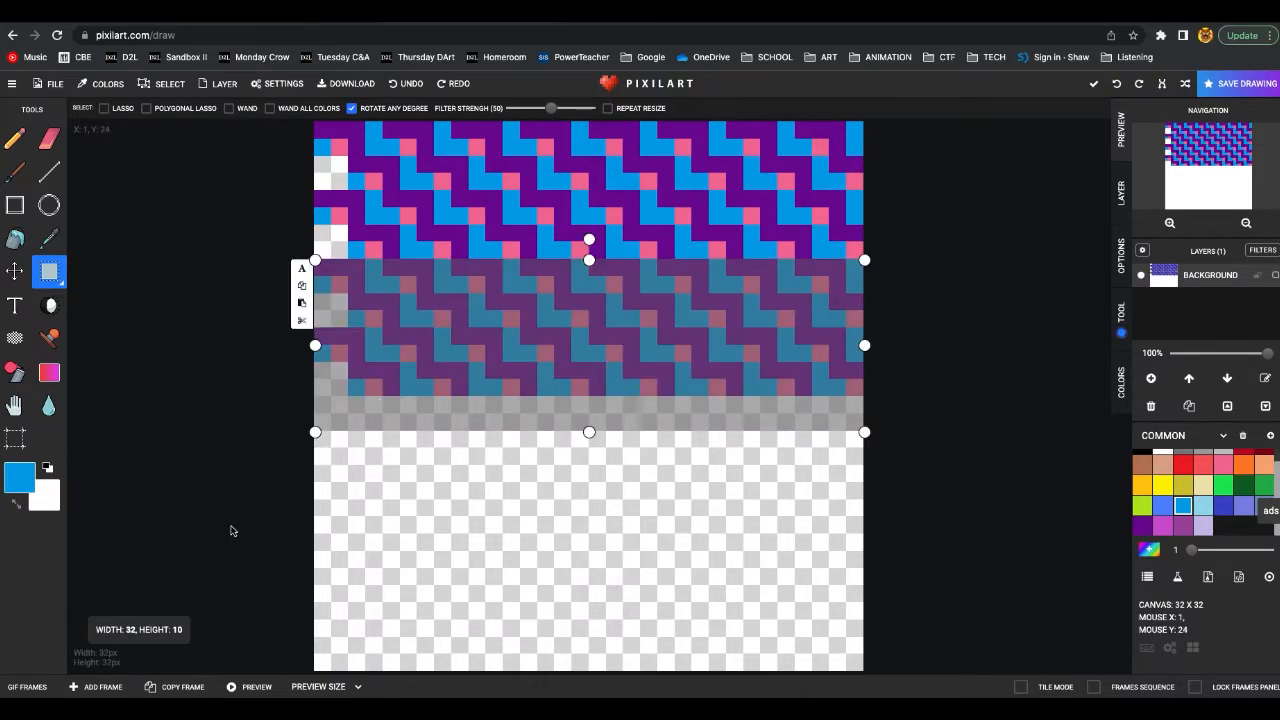
key(super+v)
drag(470, 408, 466, 464)
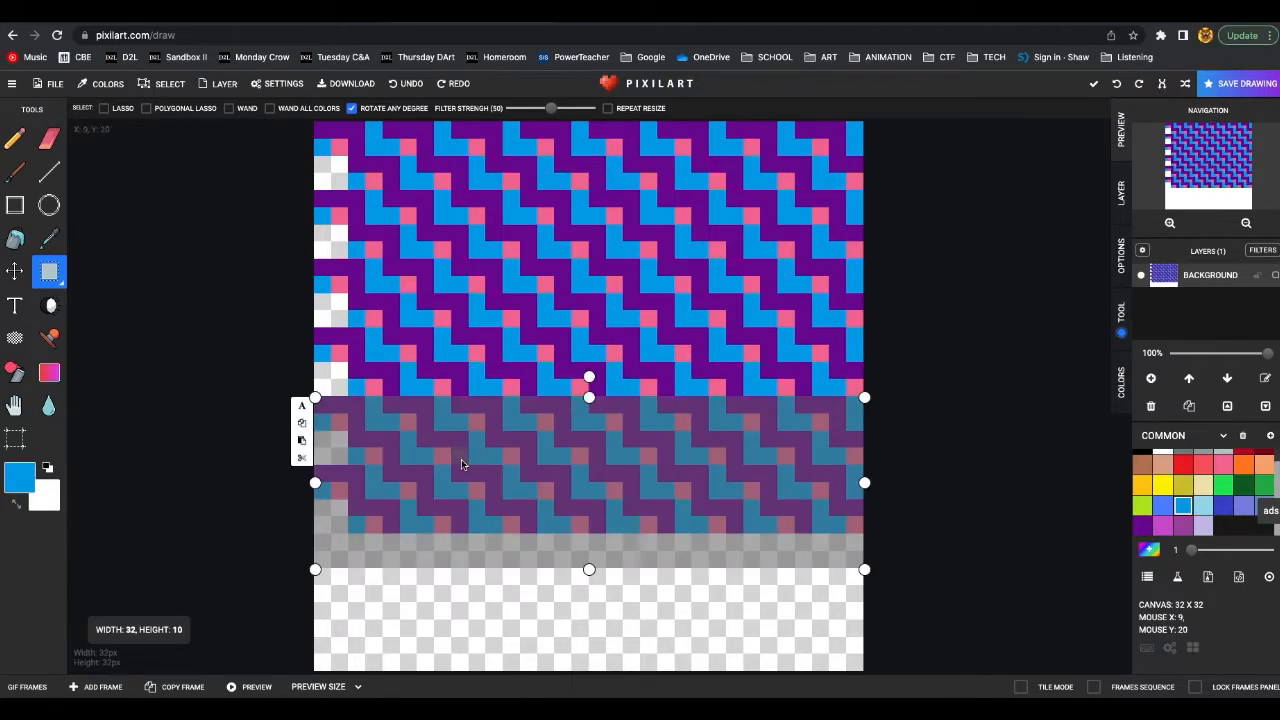
key(super+v)
drag(441, 347, 641, 575)
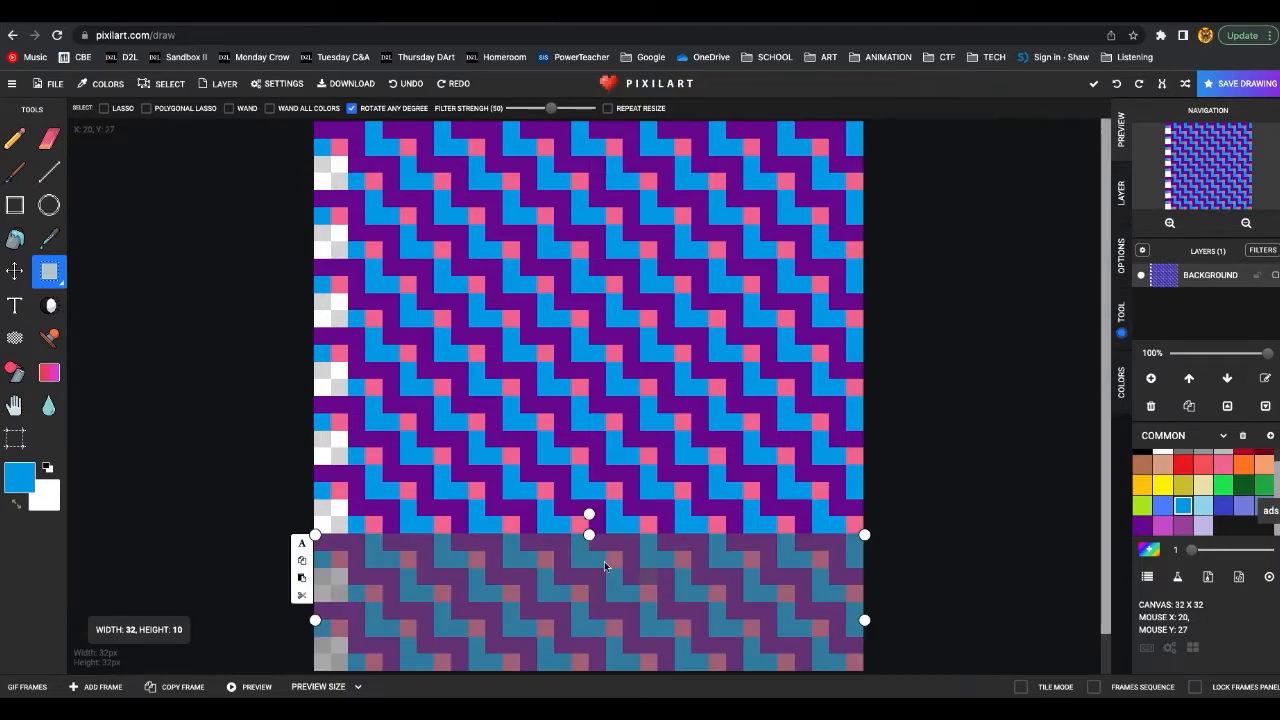
click(200, 340)
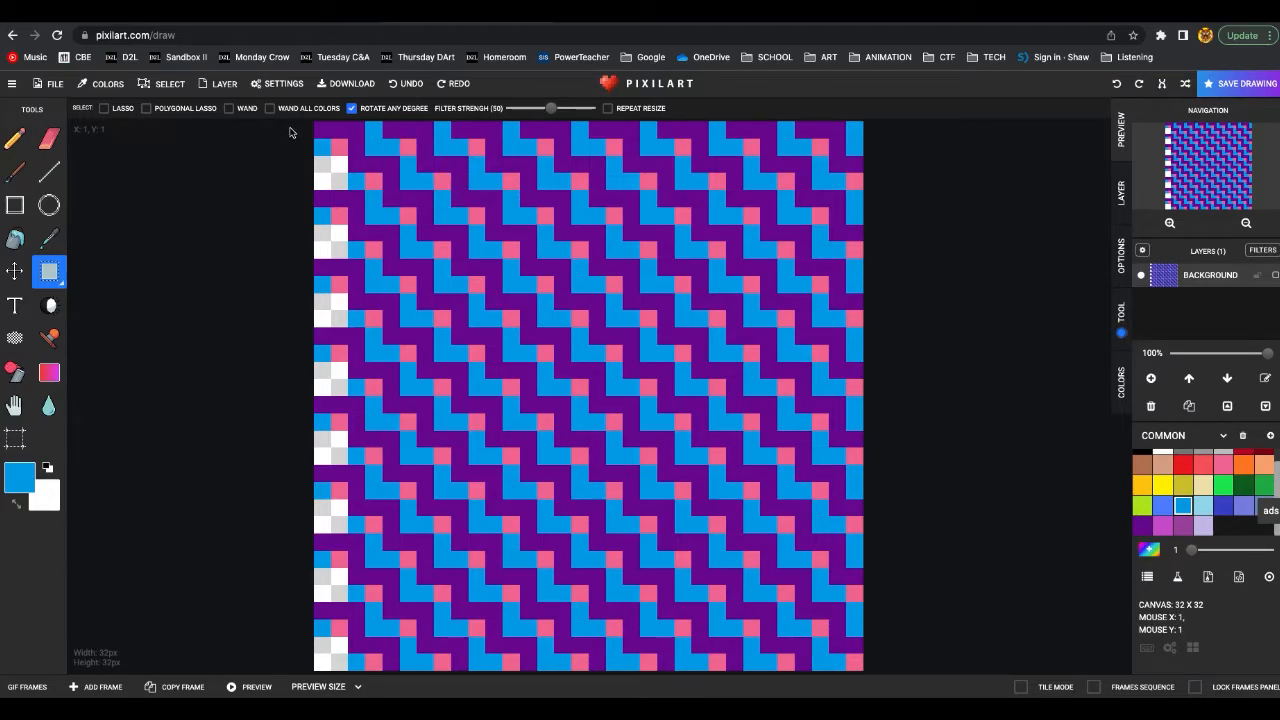
Copy a two-row band across the full canvas width and place the duplicate over the topmost white gap at the canvas's left edge
drag(289, 162, 872, 197)
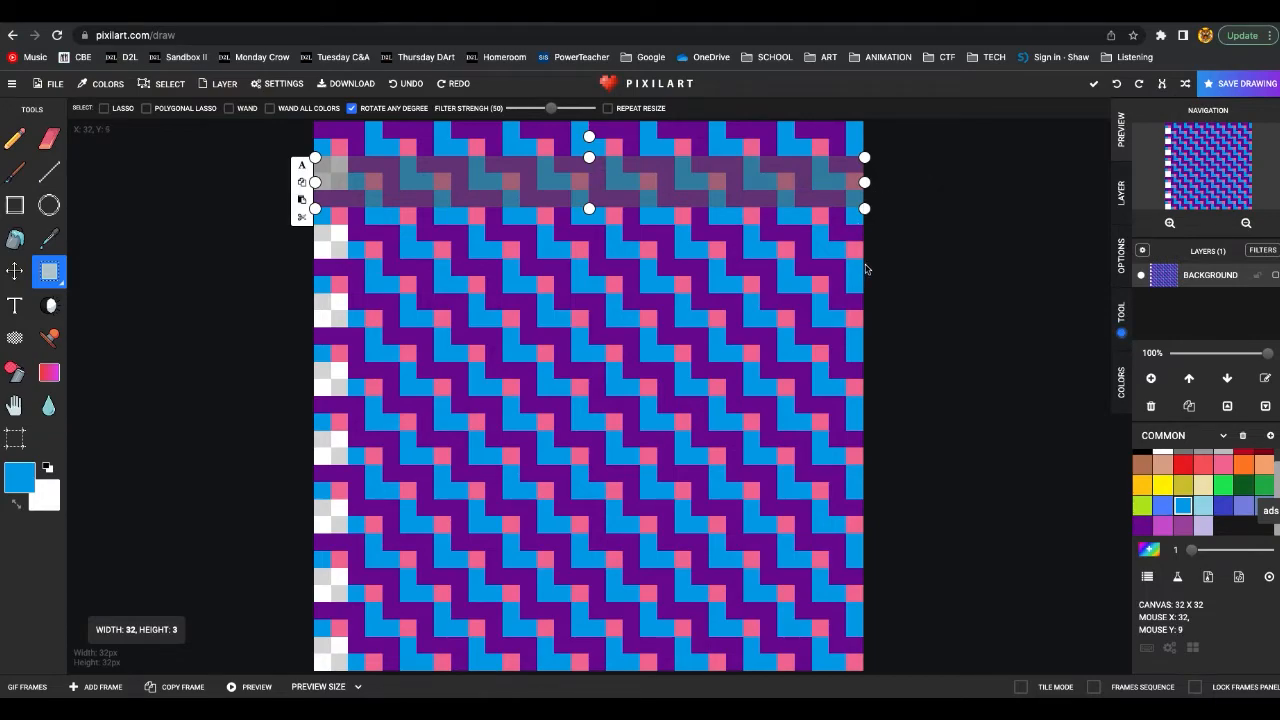
drag(870, 267, 310, 292)
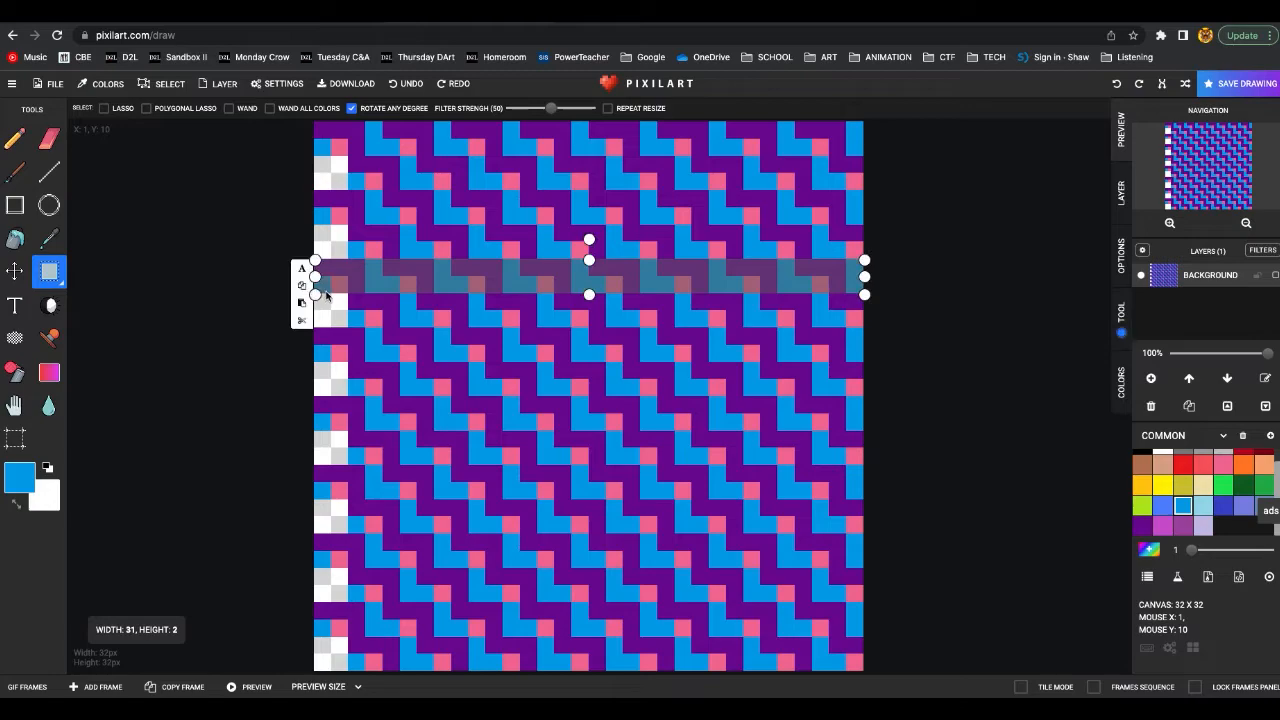
key(super+c)
key(super+v)
drag(453, 208, 285, 172)
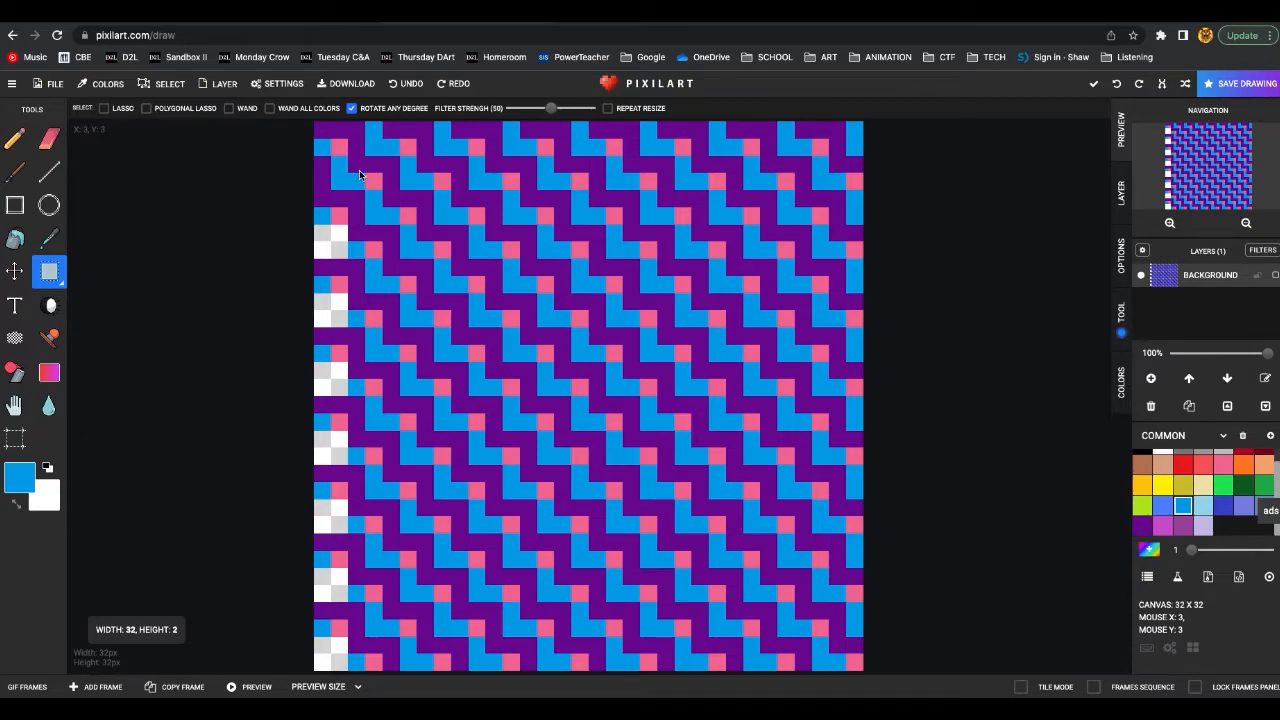
drag(359, 174, 359, 177)
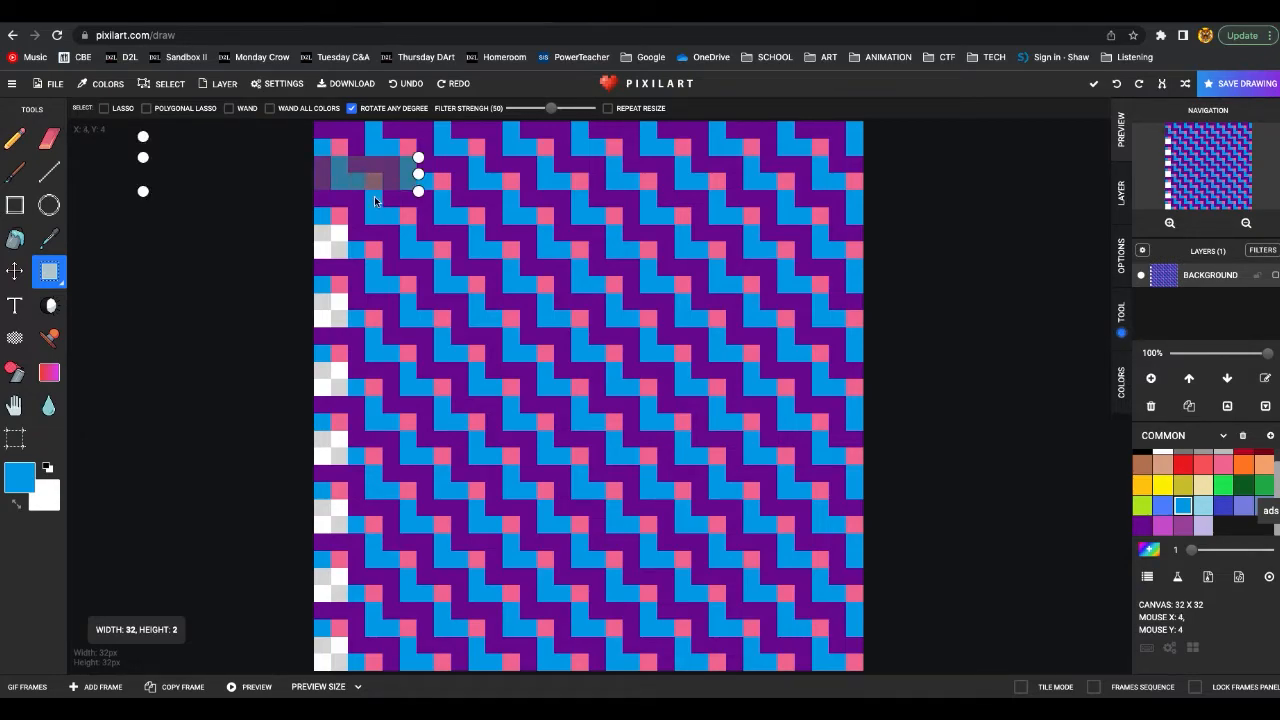
Paste the copied band over the second white gap along the canvas's left edge and dismiss the advertisement covering the canvas
key(super+v)
drag(453, 128, 366, 246)
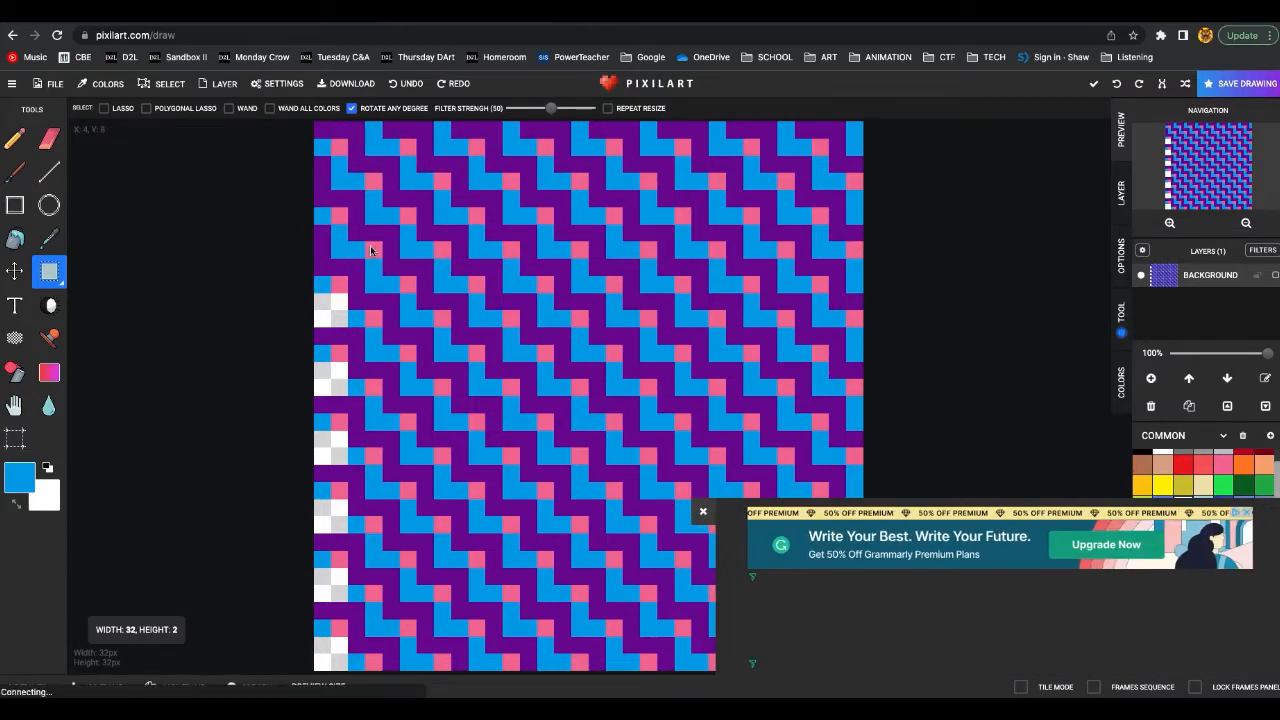
click(703, 512)
click(702, 514)
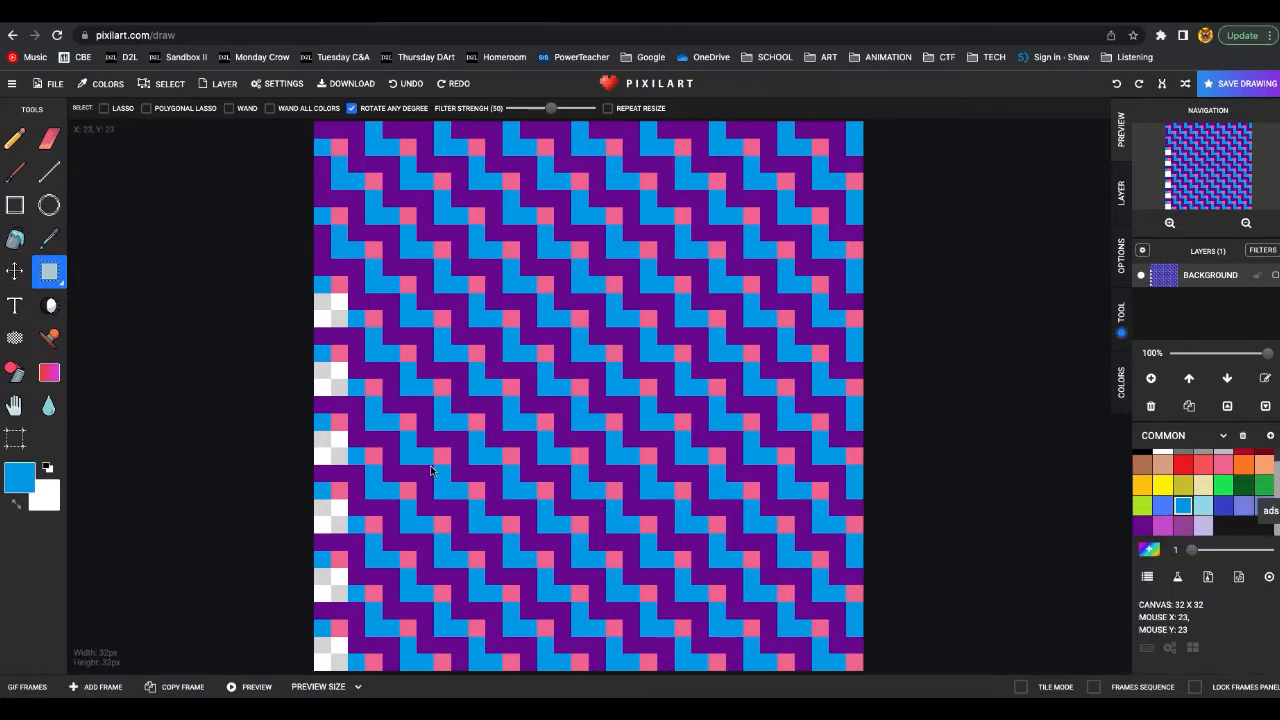
Paste three more copies of the two-row band to fill the third, fourth and fifth gaps from the canvas's top
key(super+v)
drag(423, 262, 362, 300)
key(super+v)
drag(509, 284, 407, 370)
key(super+v)
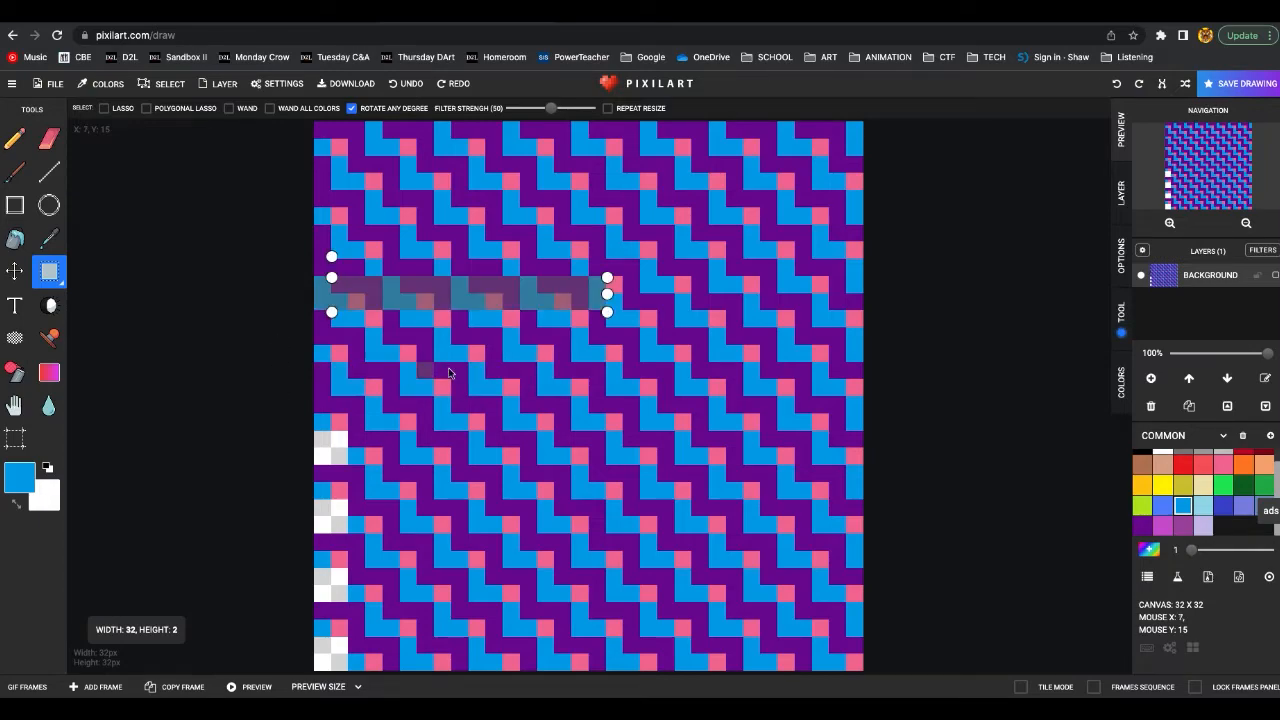
drag(492, 285, 437, 437)
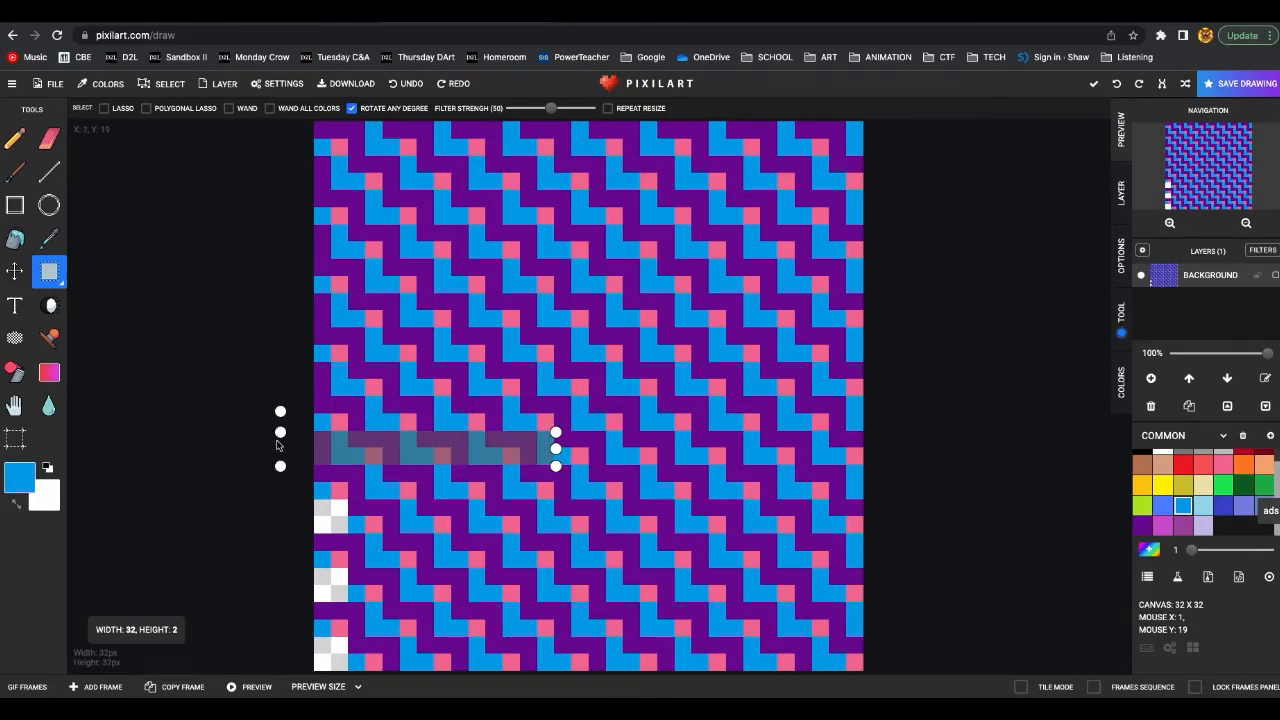
Fill the remaining three gaps down to the canvas's lower edge with pasted copies of the two-row band and deselect
key(super+v)
drag(519, 396, 356, 524)
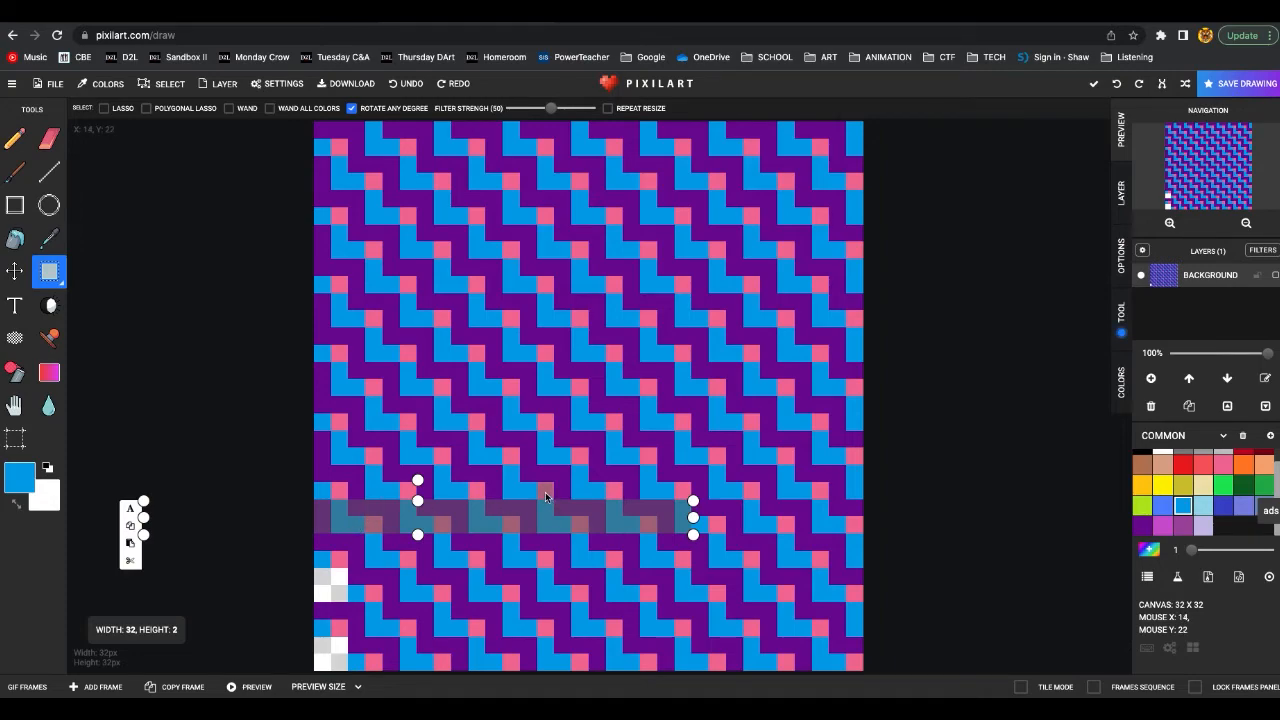
key(super+v)
drag(668, 414, 446, 650)
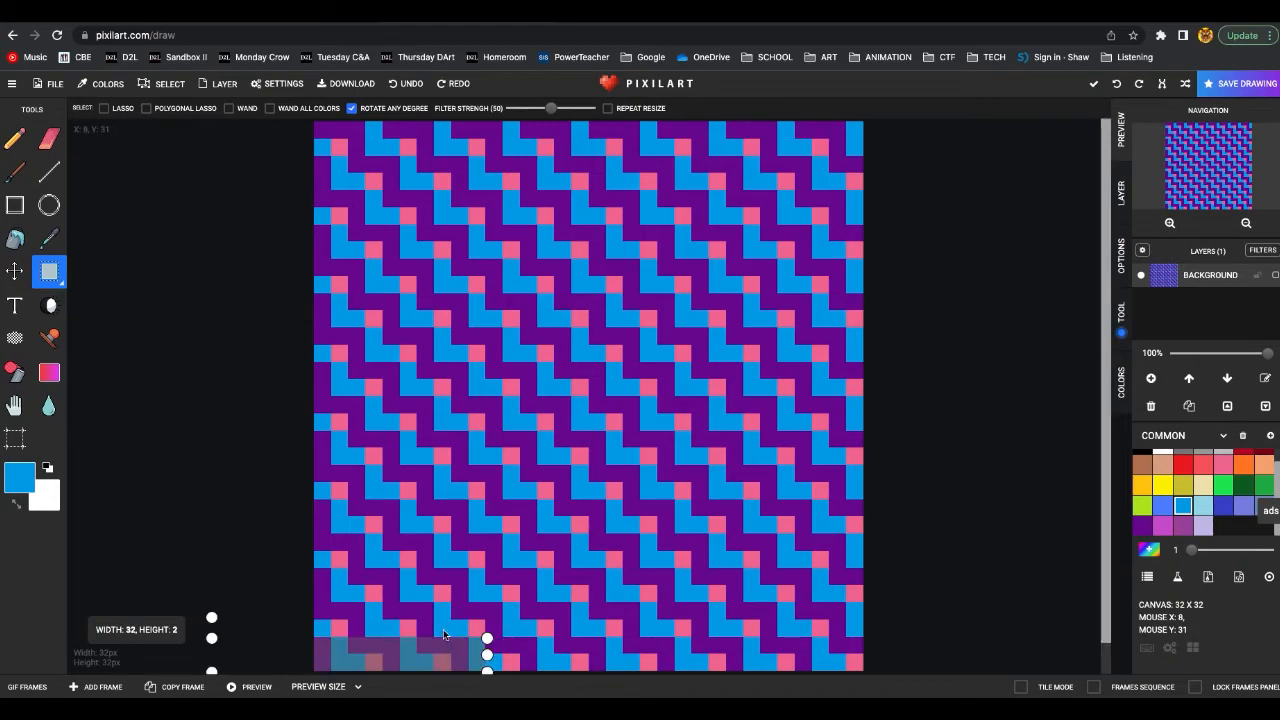
click(930, 367)
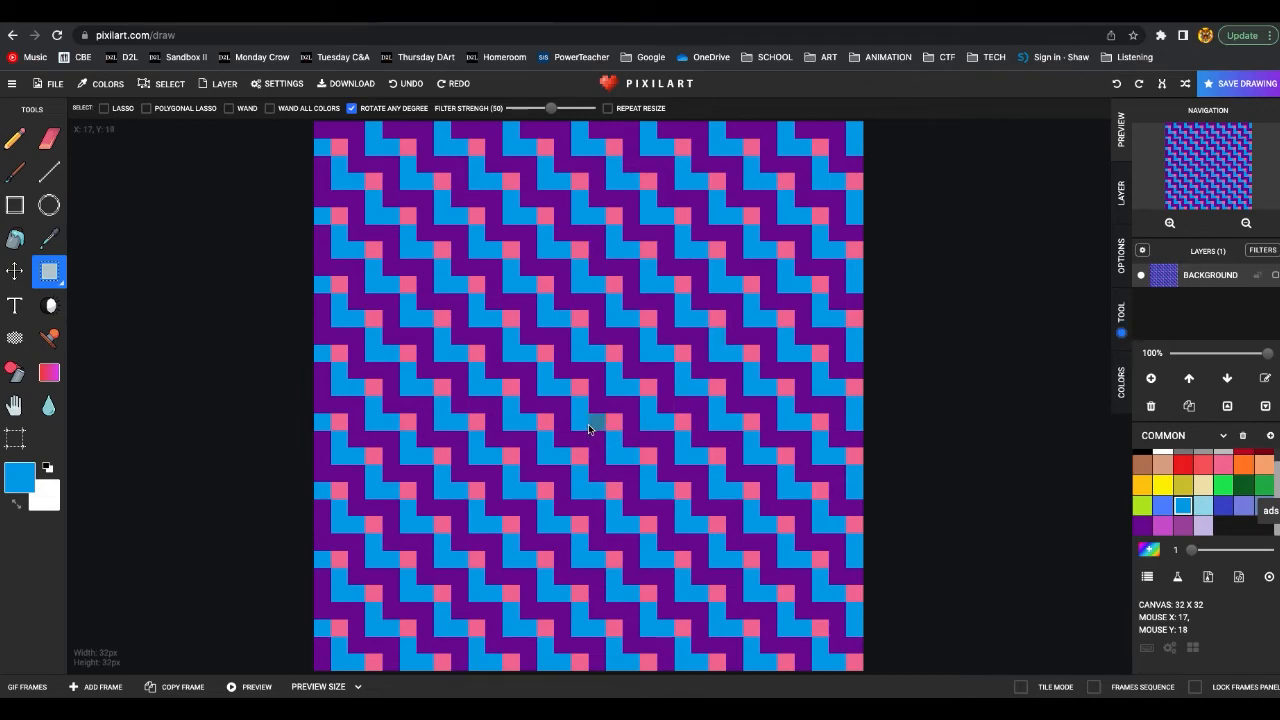
Export the finished tessellation as a PNG at x1 scale, 32 by 32 pixels
click(52, 86)
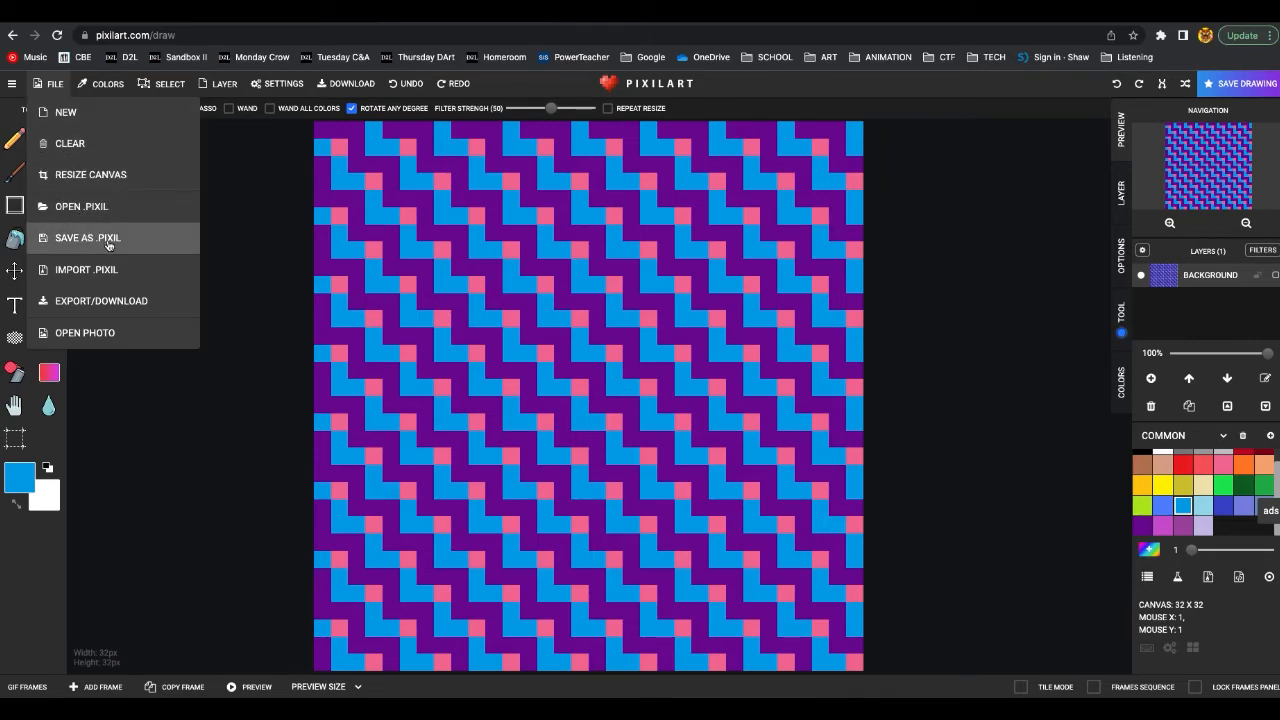
click(119, 302)
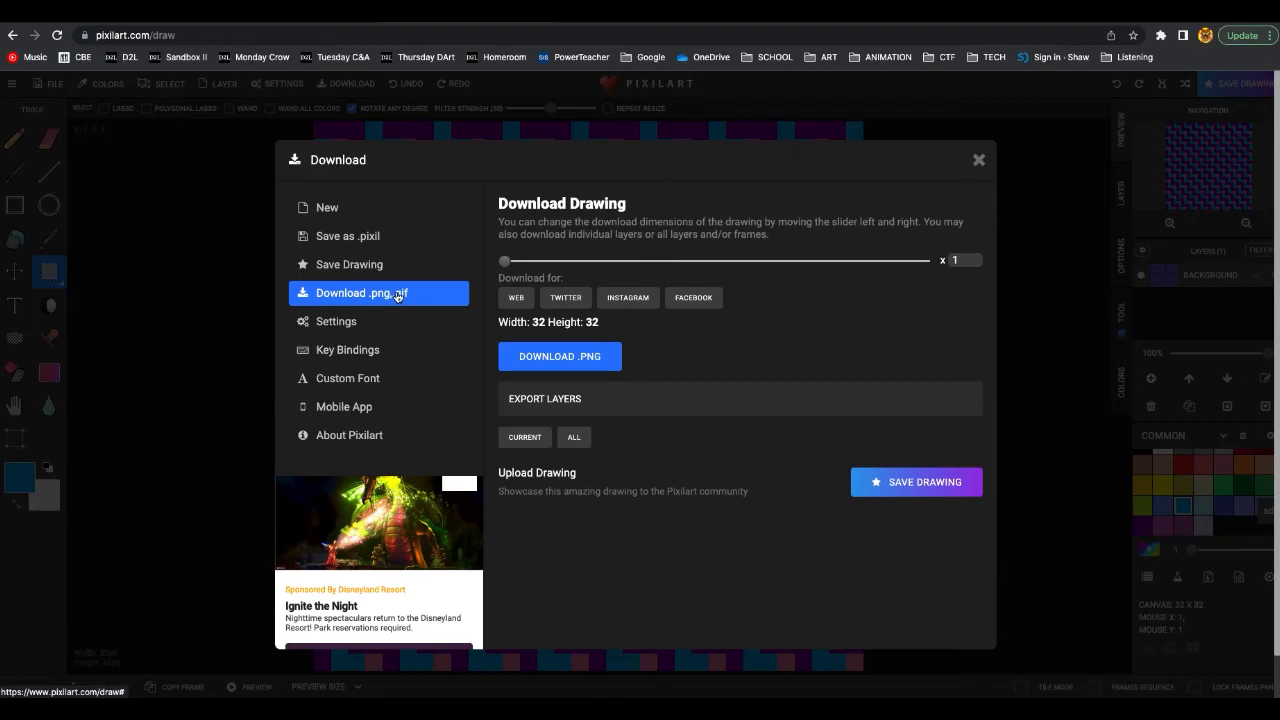
click(567, 359)
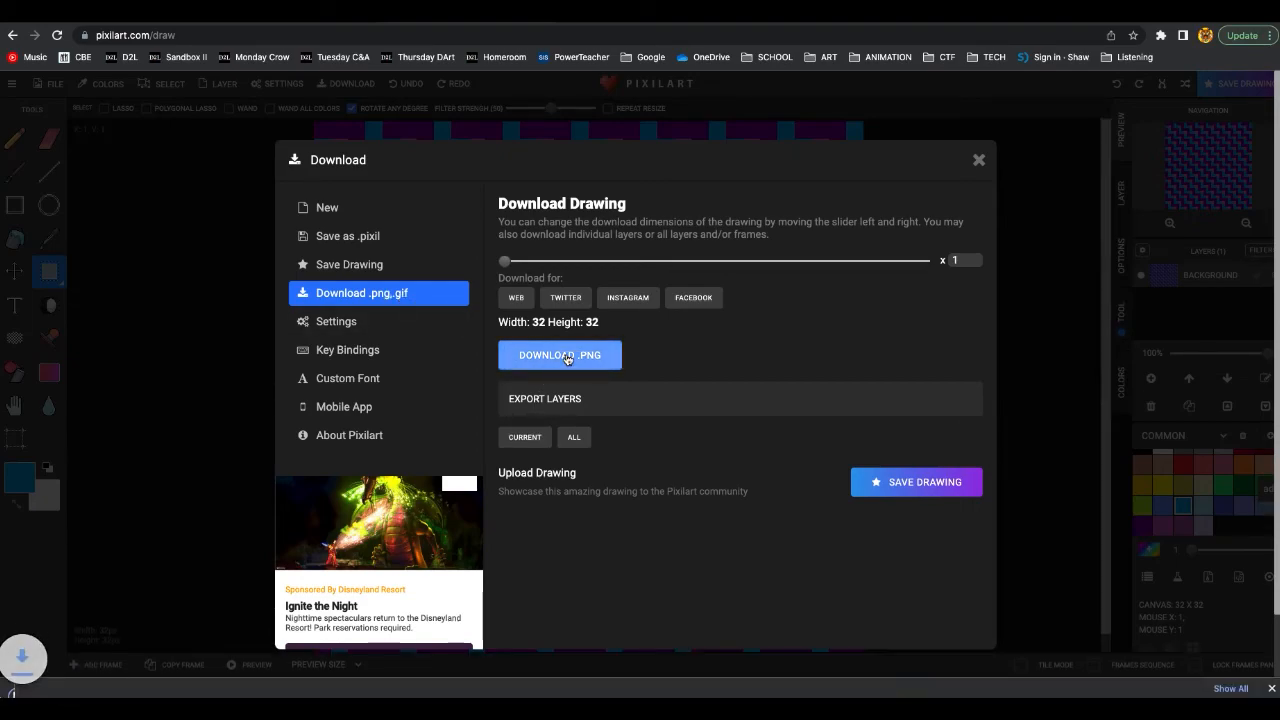